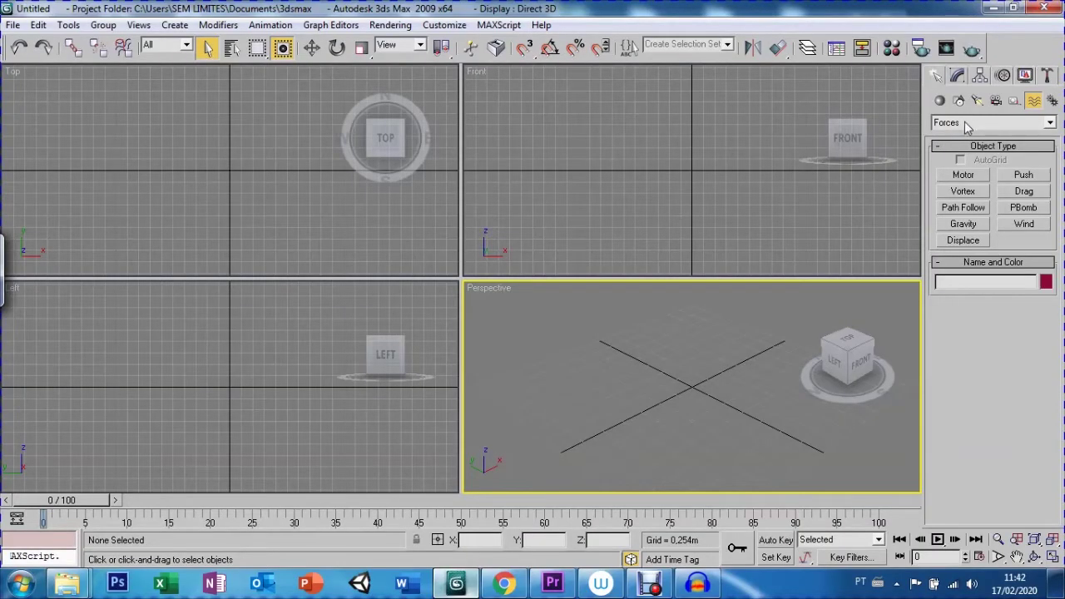
- Switch the Create panel from space-warp forces to Standard Primitives and pick the Box tool
{"action": "left_click", "coordinate": [965, 123]}
{"action": "left_click", "coordinate": [957, 121]}
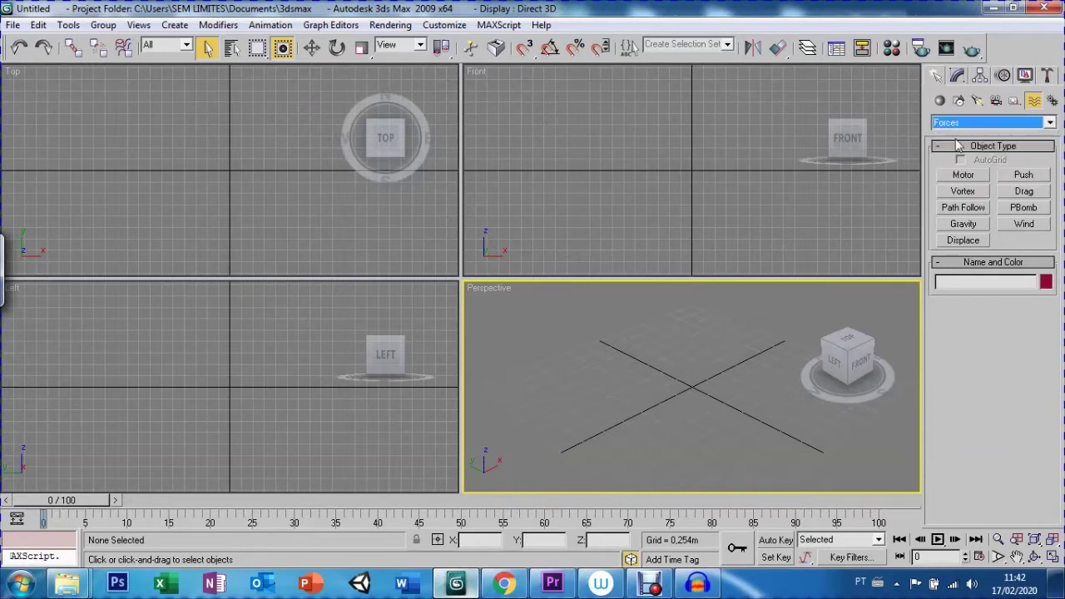
{"action": "left_click", "coordinate": [940, 101]}
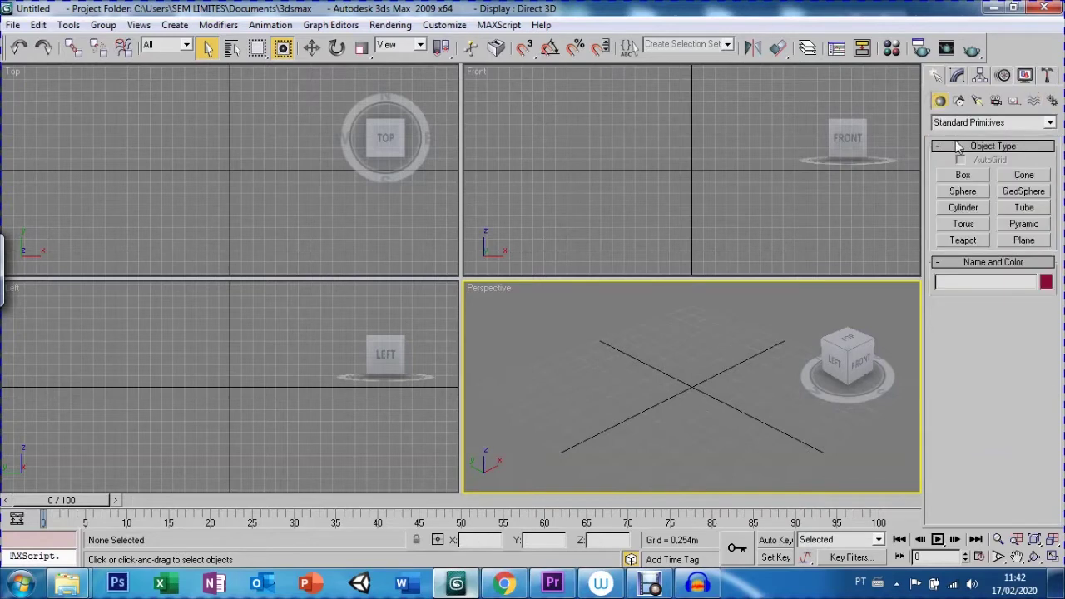
{"action": "left_click", "coordinate": [1032, 102]}
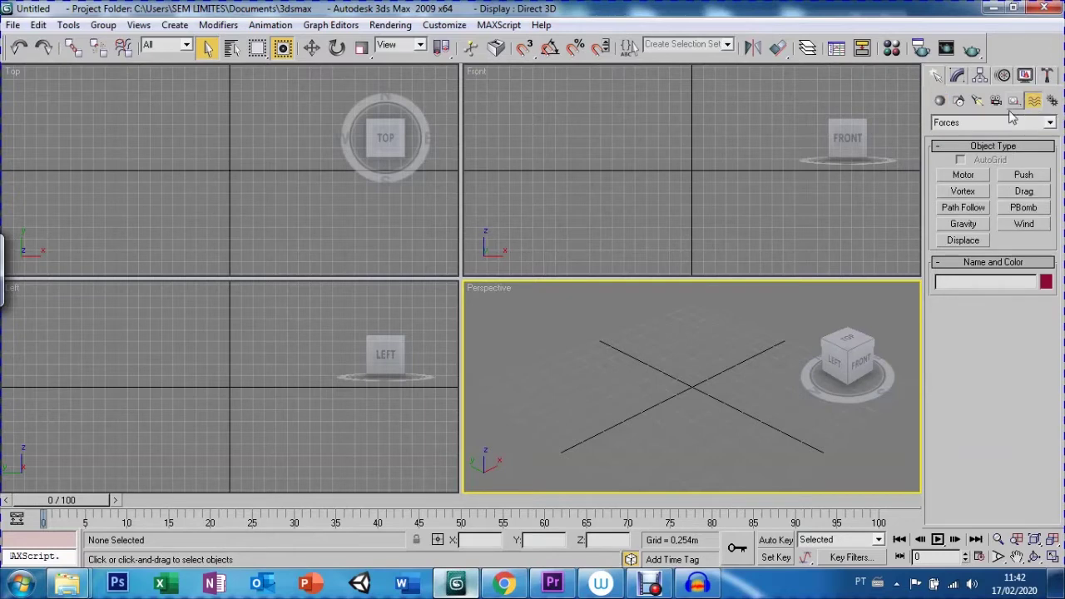
{"action": "left_click", "coordinate": [940, 100]}
{"action": "left_click", "coordinate": [961, 176]}
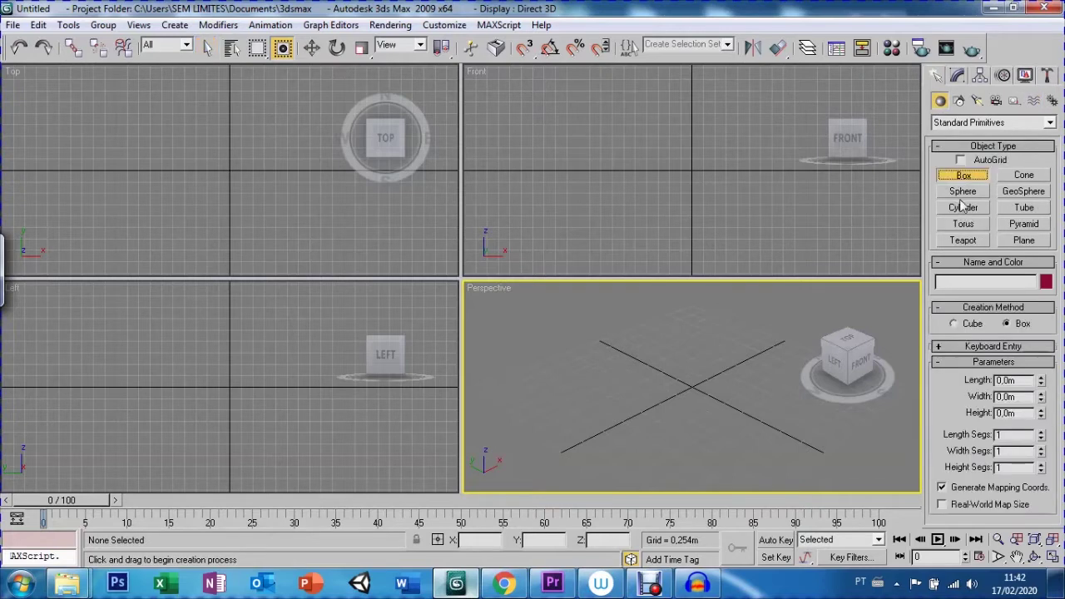
- Create the Plane01 floor and a thin 0,185 × 2,81 × 0,708 m Box01 wall on it
{"action": "left_click", "coordinate": [1024, 240]}
{"action": "left_click_drag", "start_coordinate": [500, 382], "coordinate": [904, 385]}
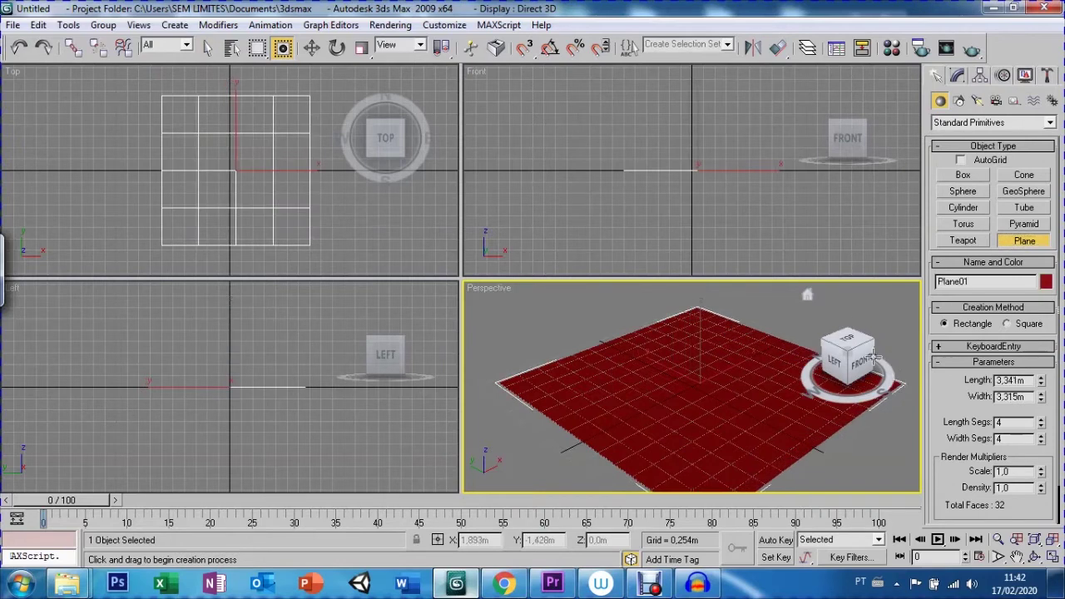
{"action": "left_click", "coordinate": [963, 175]}
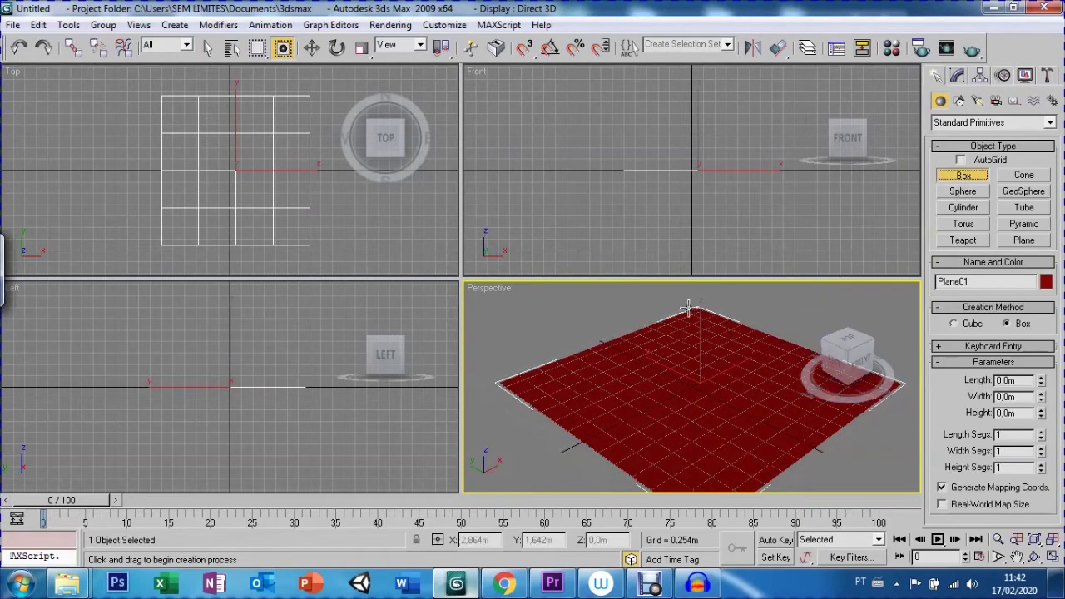
{"action": "left_click_drag", "start_coordinate": [578, 383], "coordinate": [705, 323]}
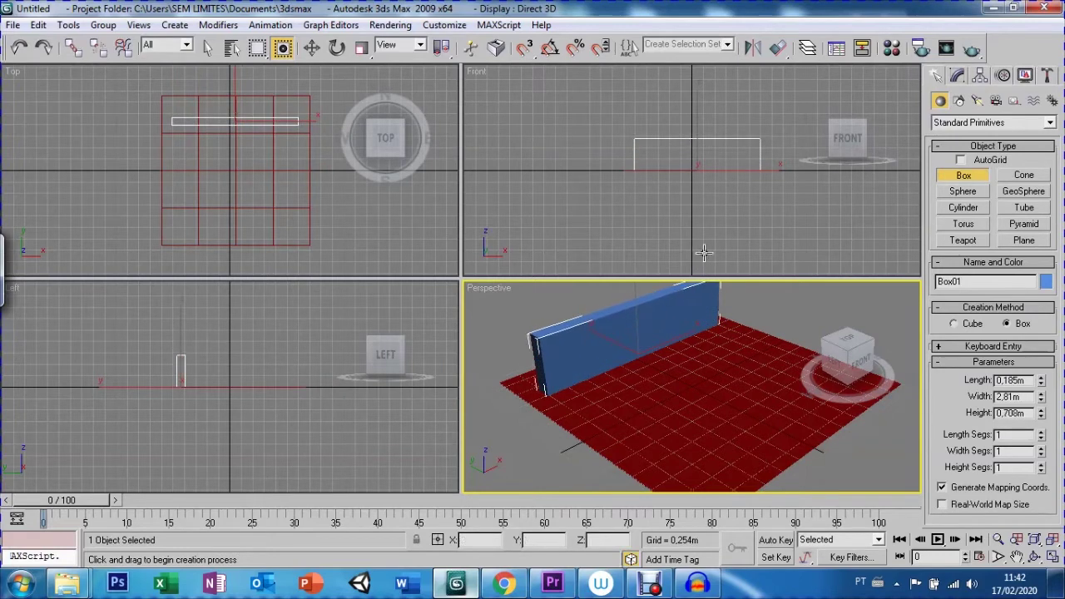
{"action": "key", "text": "w"}
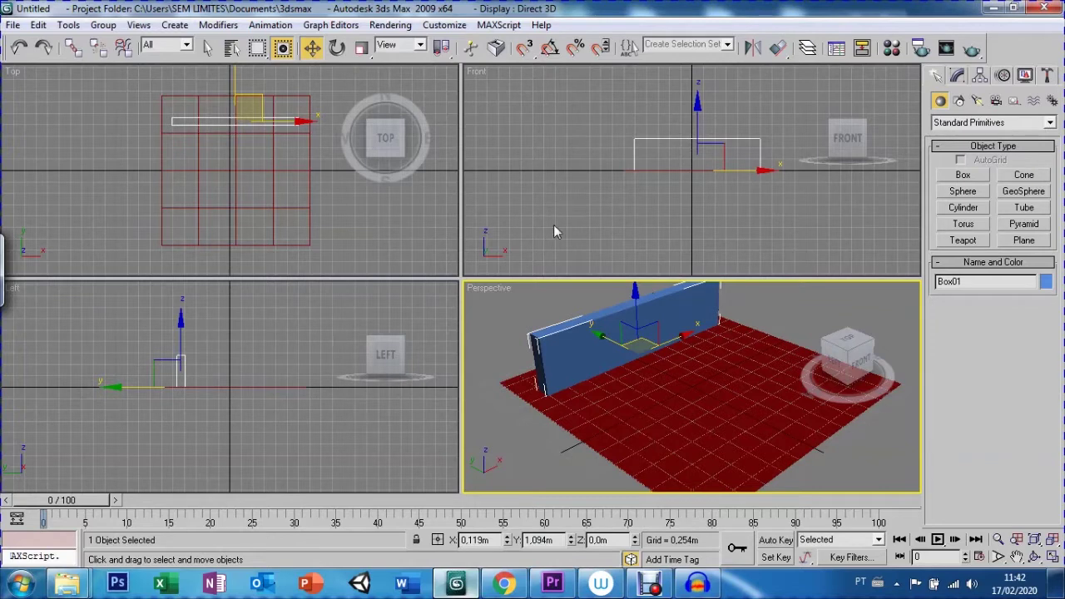
- Clone the wall twice as Box02 and Box03, parallel to Box01
{"action": "left_click_drag", "start_coordinate": [607, 341], "coordinate": [676, 383], "text": "shift"}
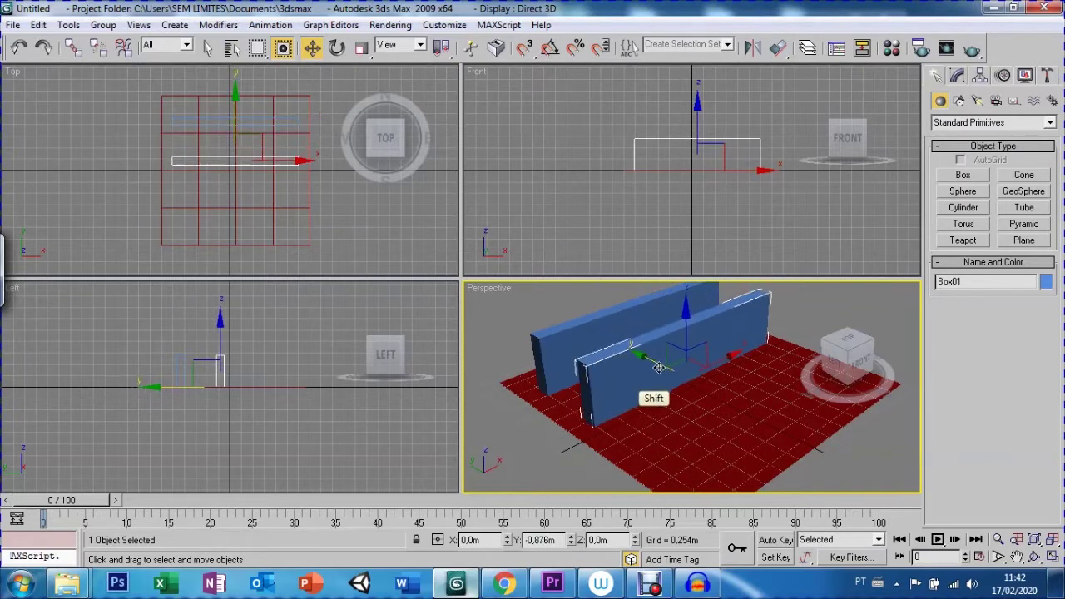
{"action": "left_click_drag", "start_coordinate": [676, 384], "coordinate": [691, 399], "text": "shift"}
{"action": "key", "text": "Return"}
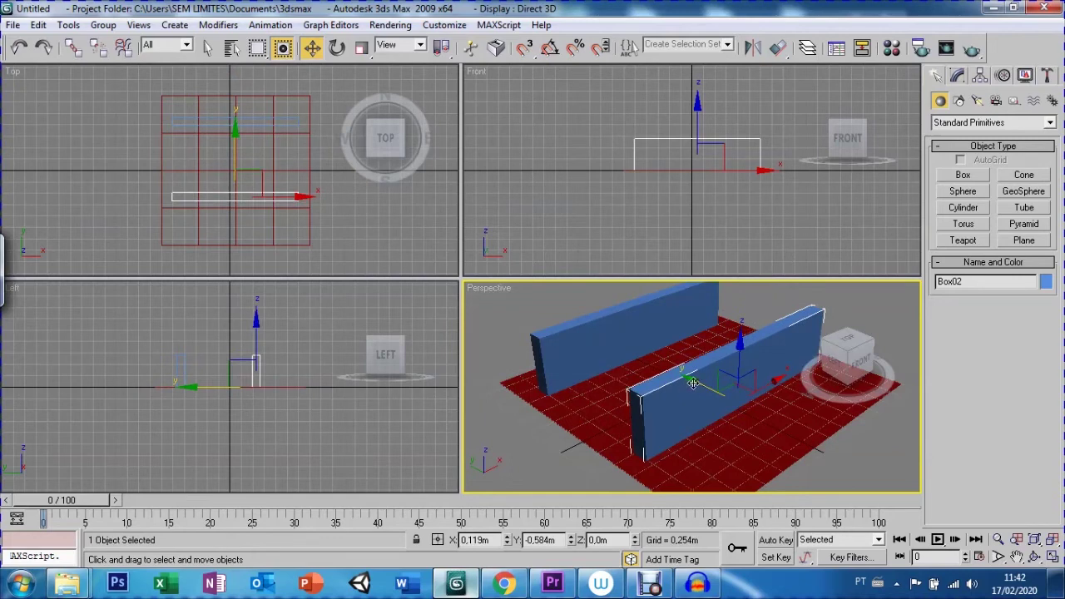
{"action": "left_click_drag", "start_coordinate": [693, 383], "coordinate": [640, 379], "text": "shift"}
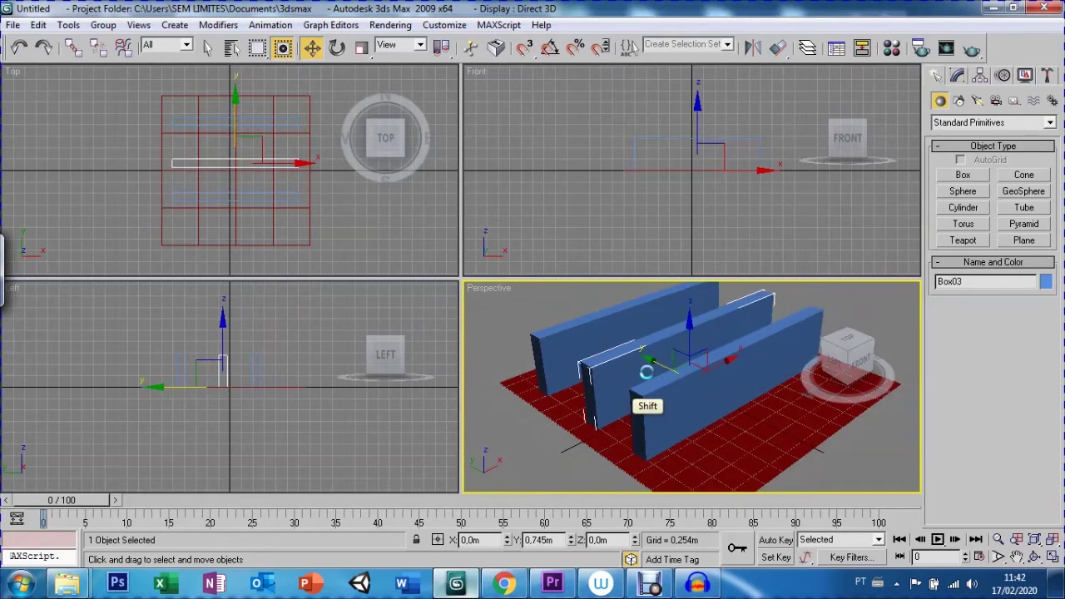
{"action": "key", "text": "Return"}
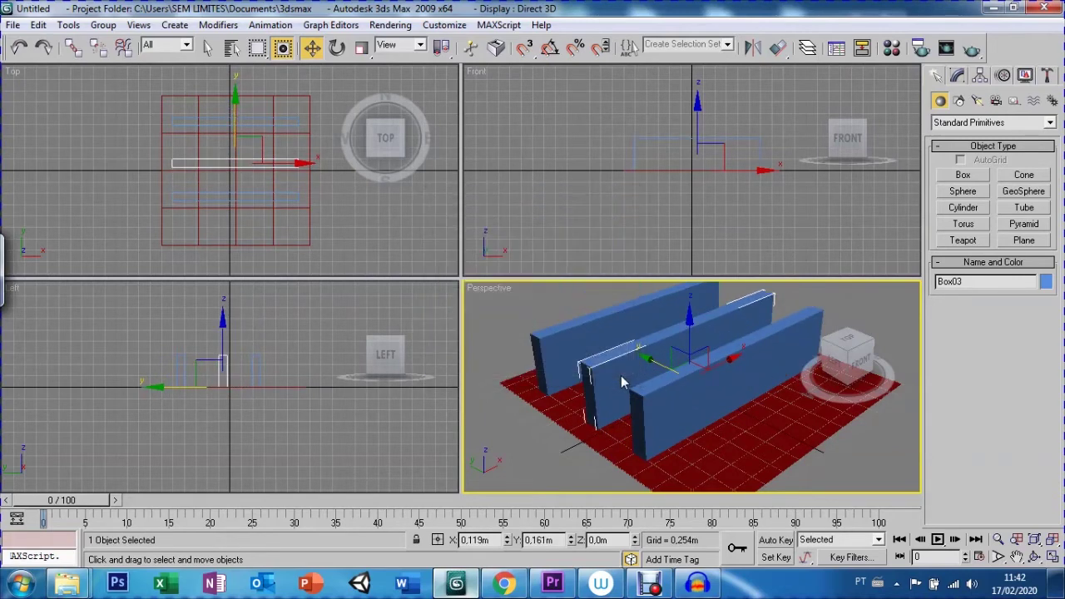
{"action": "key", "text": "e"}
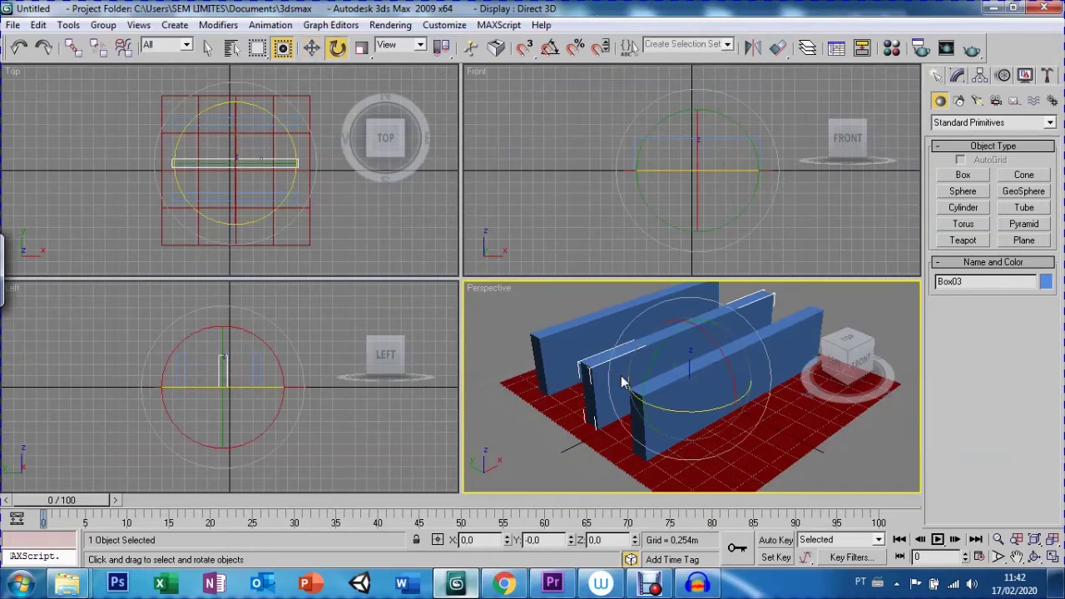
- Rotate Box03 90 degrees about Z so it crosses the parallel walls
{"action": "double_click", "coordinate": [605, 540]}
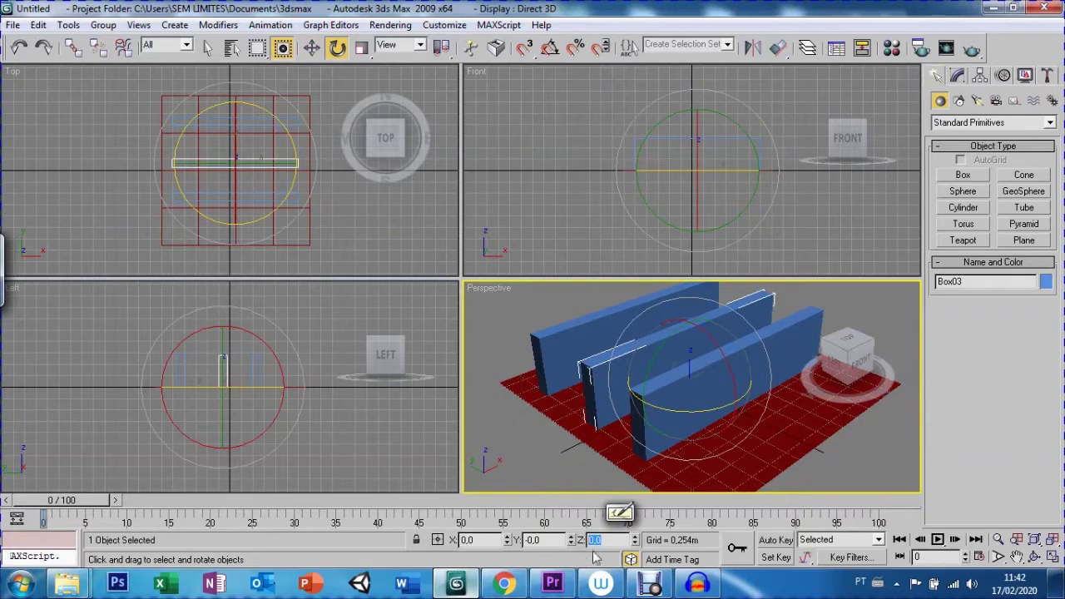
{"action": "type", "text": "90"}
{"action": "key", "text": "Return"}
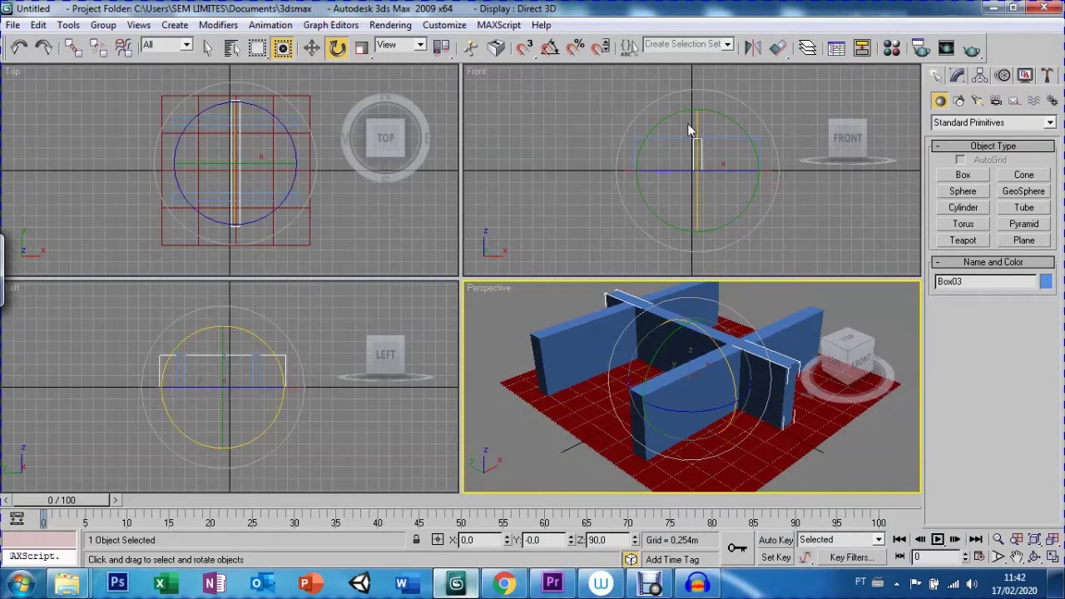
{"action": "key", "text": "w"}
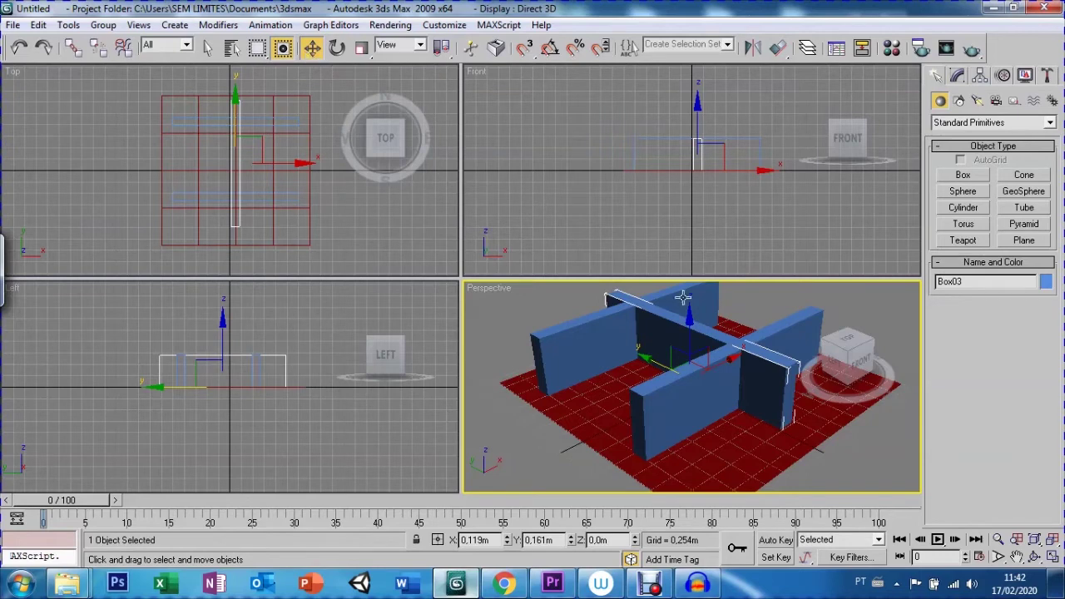
- Slide Box03 to X 1,497 m to cap the walls' end, and maximize the Perspective viewport
{"action": "left_click_drag", "start_coordinate": [727, 363], "coordinate": [804, 324]}
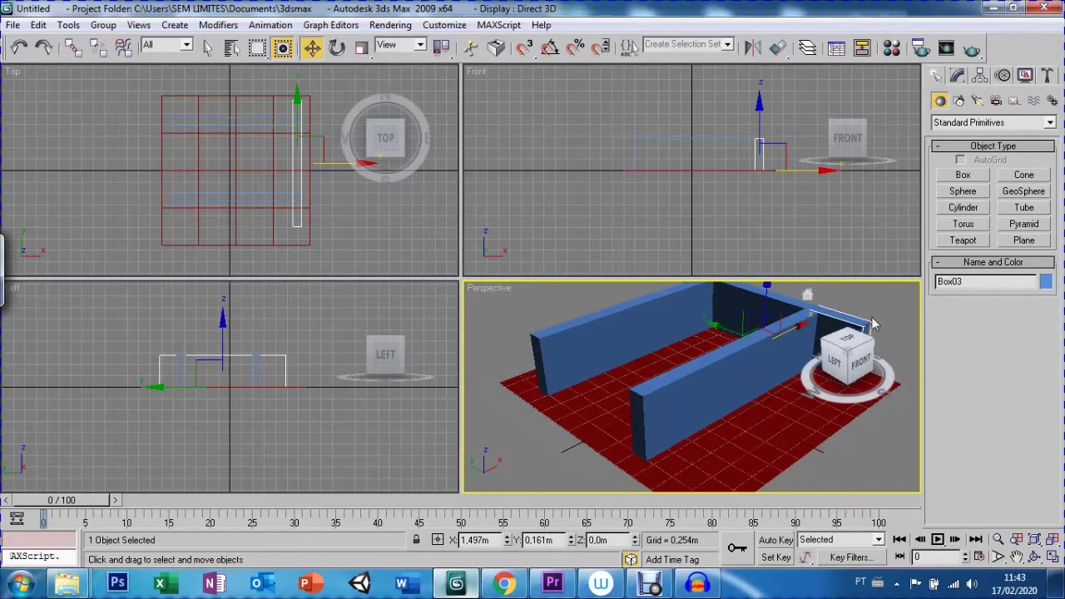
{"action": "left_click", "coordinate": [1052, 562]}
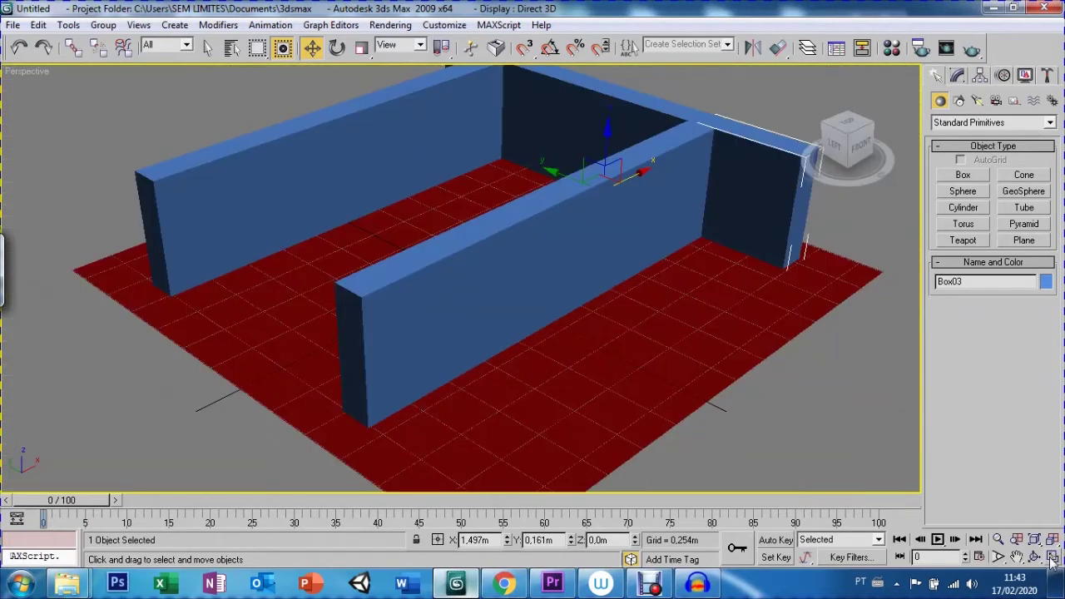
- Create Sphere01 between the parallel walls and lift it to rest on the floor
{"action": "left_click", "coordinate": [955, 191]}
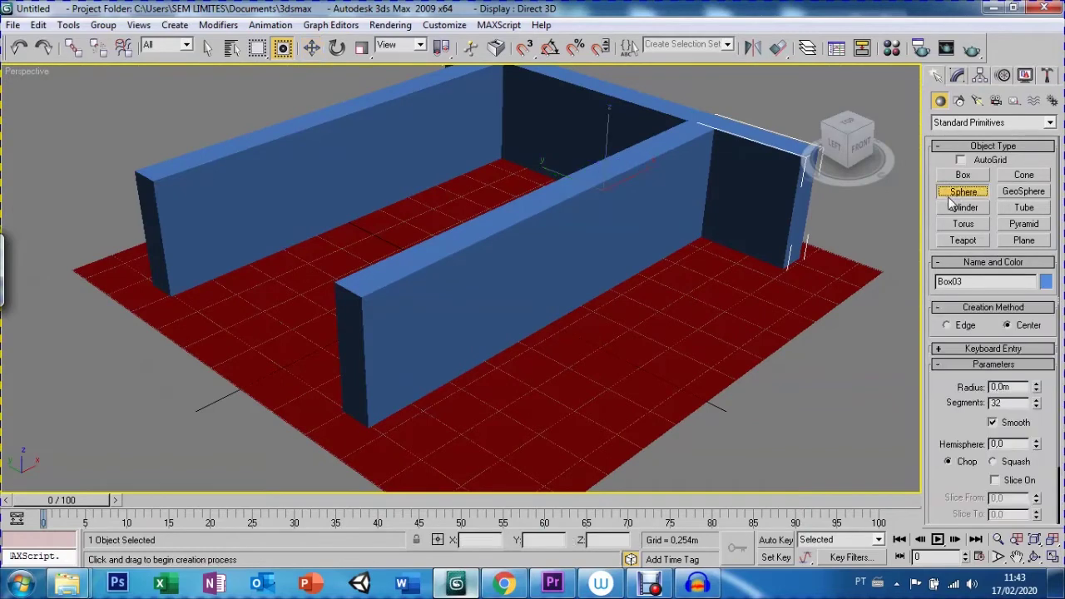
{"action": "left_click_drag", "start_coordinate": [353, 248], "coordinate": [365, 233]}
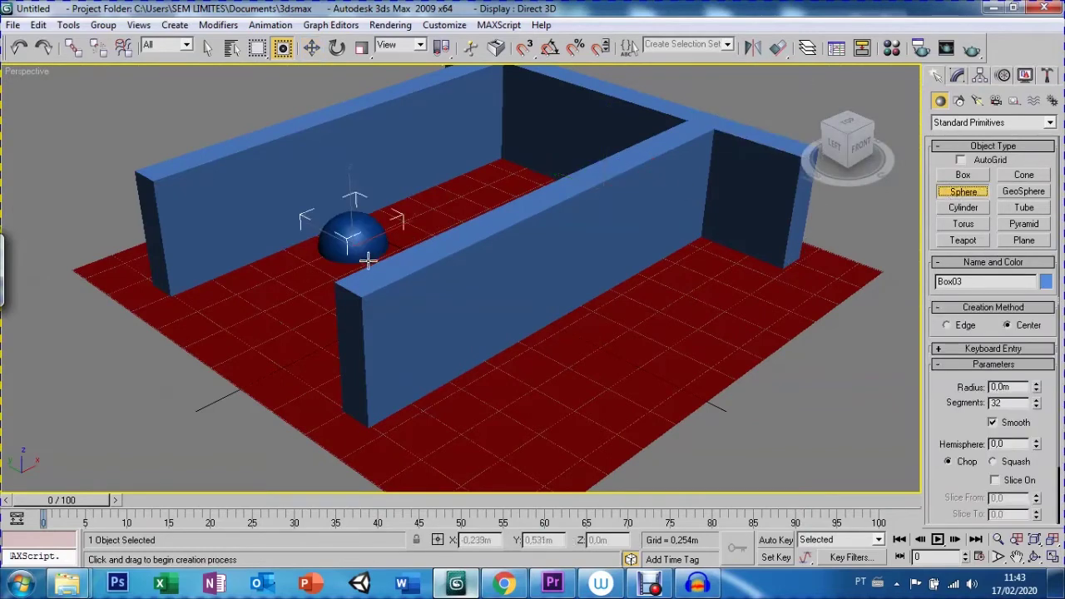
{"action": "key", "text": "w"}
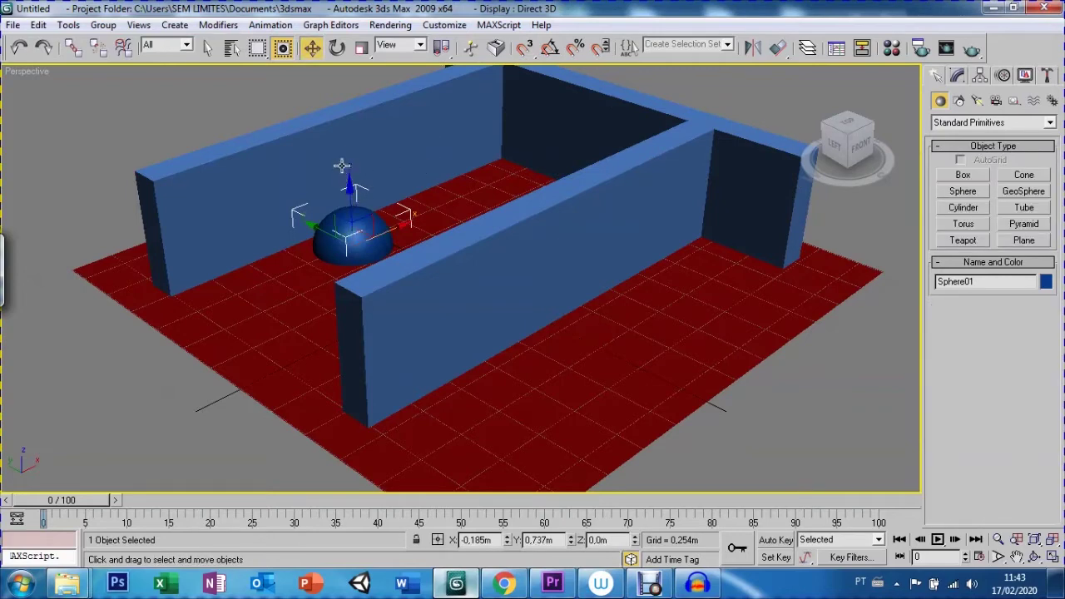
{"action": "mouse_move", "coordinate": [350, 200]}
{"action": "left_mouse_down"}
{"action": "mouse_move", "coordinate": [347, 164]}
{"action": "mouse_move", "coordinate": [337, 199]}
{"action": "left_mouse_up"}
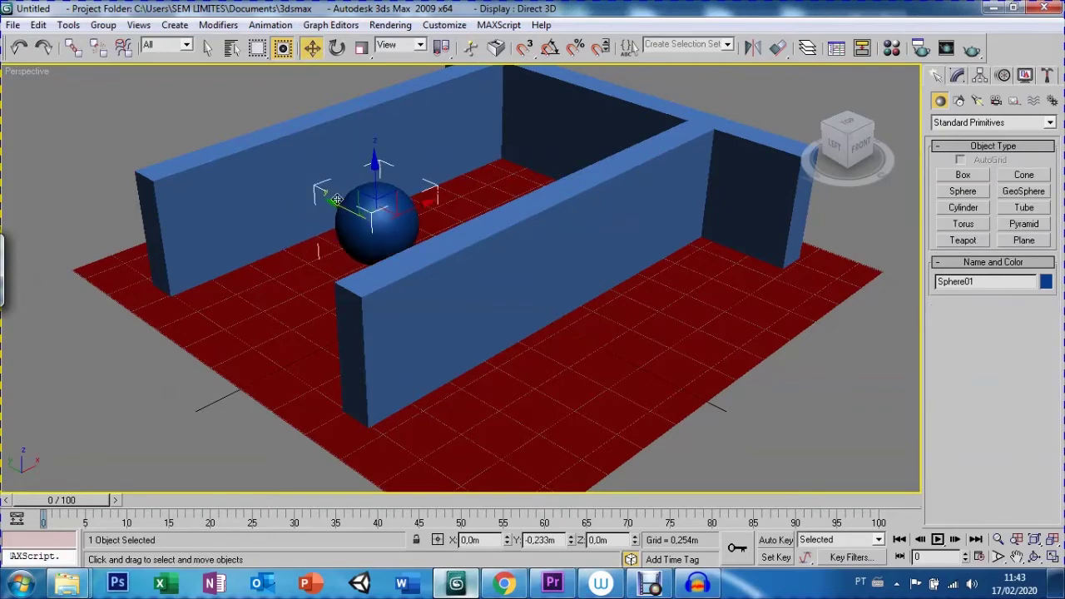
{"action": "key", "text": "ctrl+r"}
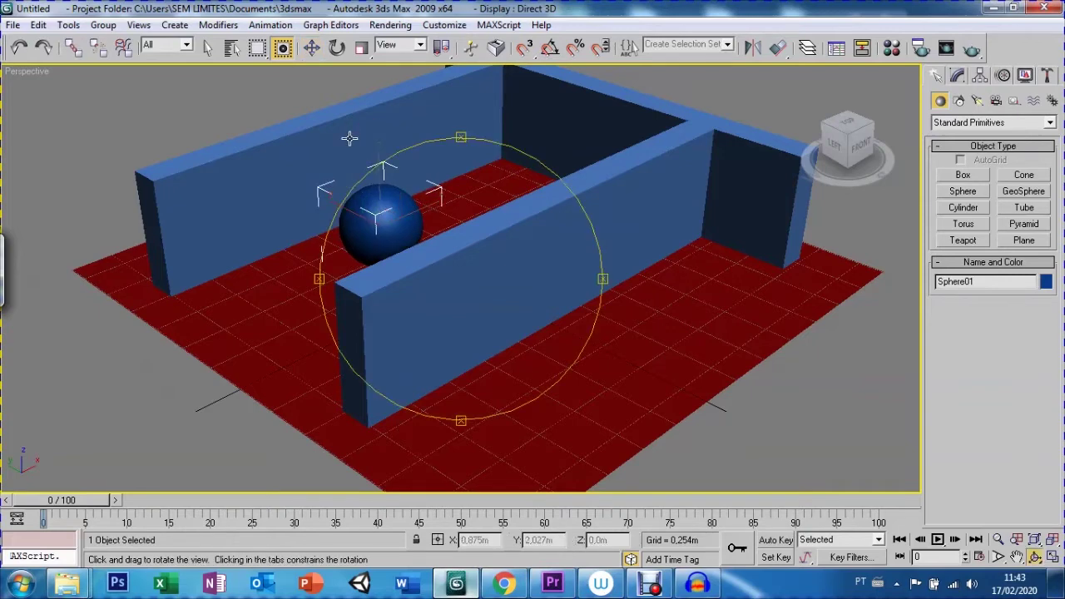
- Shift the sphere sideways between the walls
{"action": "mouse_move", "coordinate": [583, 280]}
{"action": "left_mouse_down"}
{"action": "mouse_move", "coordinate": [651, 269]}
{"action": "mouse_move", "coordinate": [666, 218]}
{"action": "left_mouse_up"}
{"action": "right_click", "coordinate": [666, 218]}
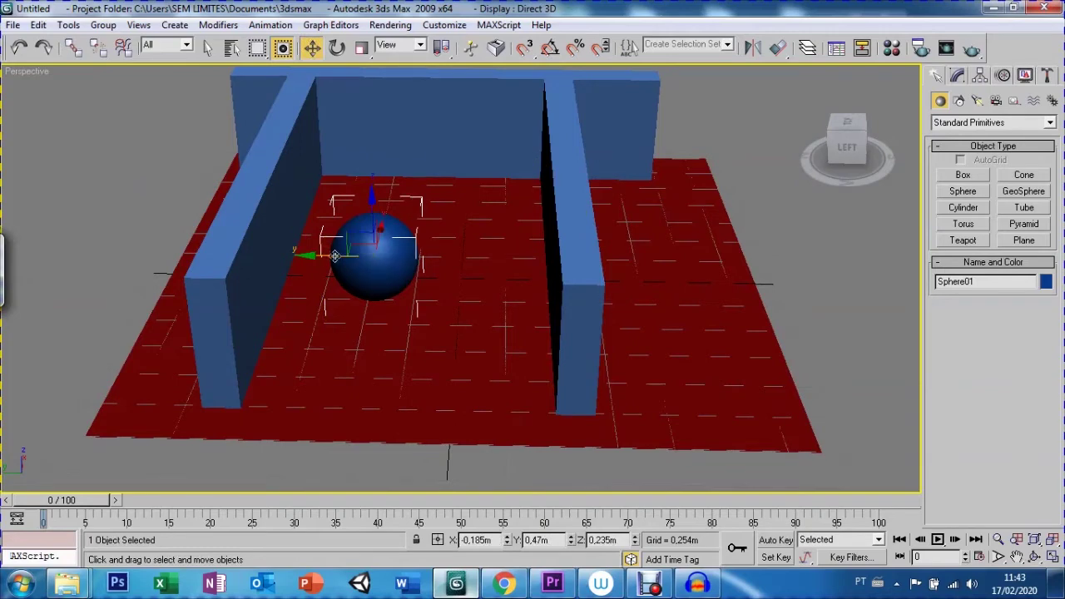
{"action": "left_click_drag", "start_coordinate": [316, 256], "coordinate": [358, 256]}
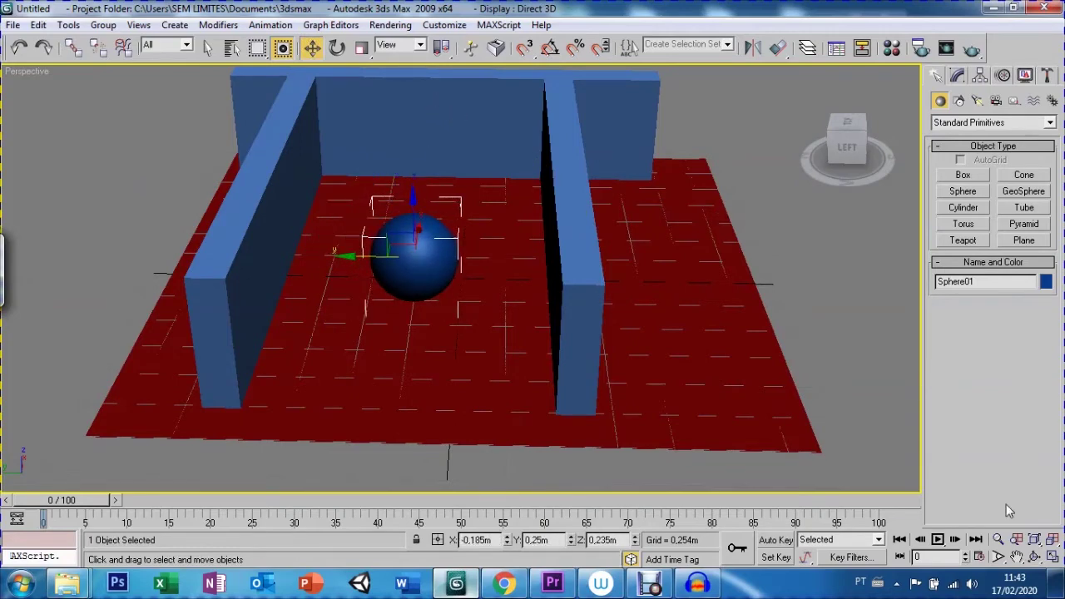
- Nudge the Box03 end wall vertically to about Z 0,077 m, checking from several angles
{"action": "left_click", "coordinate": [1017, 557]}
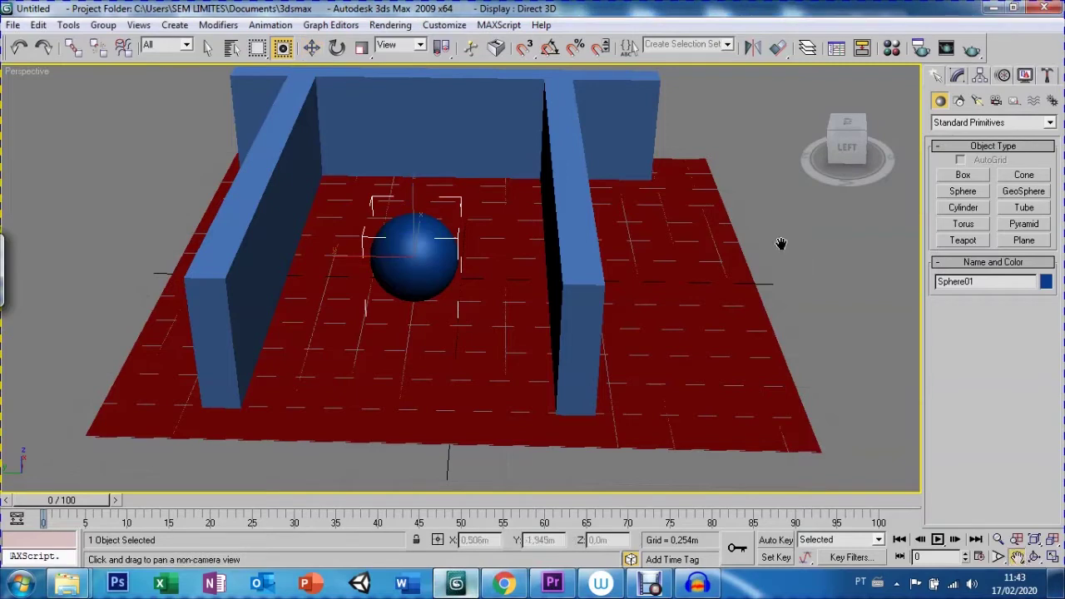
{"action": "left_click_drag", "start_coordinate": [780, 241], "coordinate": [805, 307]}
{"action": "key", "text": "w"}
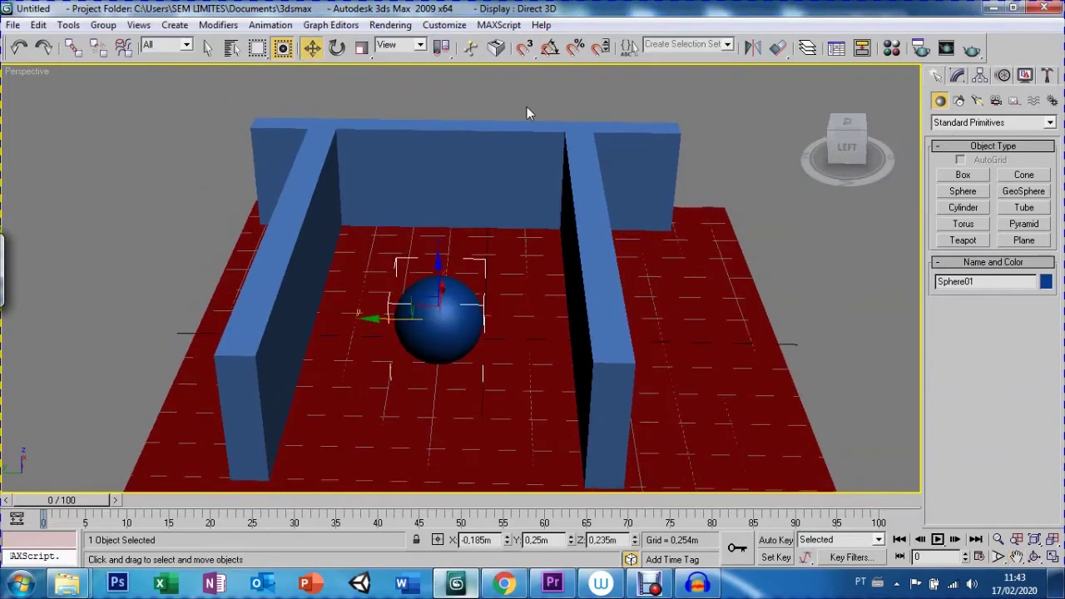
{"action": "left_click", "coordinate": [513, 150]}
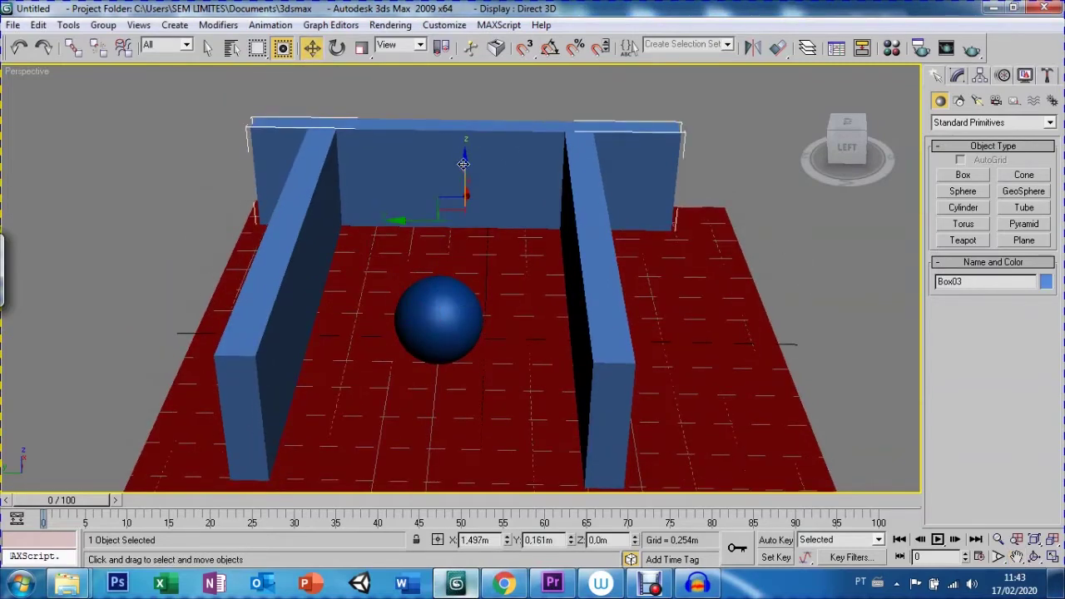
{"action": "left_click_drag", "start_coordinate": [464, 163], "coordinate": [468, 116]}
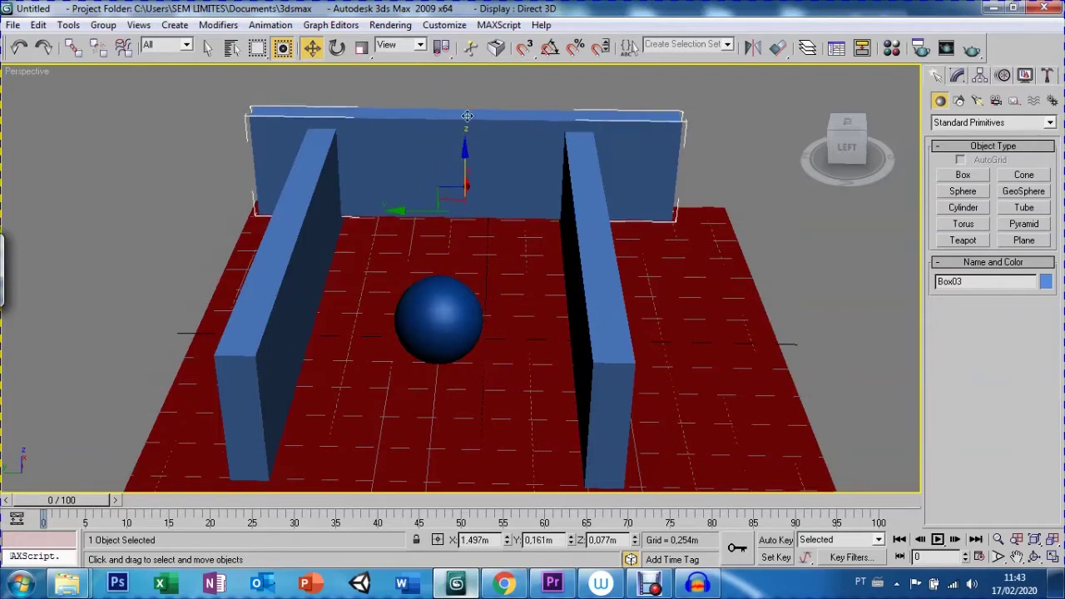
{"action": "key", "text": "ctrl+r"}
{"action": "mouse_move", "coordinate": [481, 389]}
{"action": "left_mouse_down"}
{"action": "mouse_move", "coordinate": [467, 356]}
{"action": "mouse_move", "coordinate": [476, 308]}
{"action": "left_mouse_up"}
{"action": "right_click", "coordinate": [477, 310]}
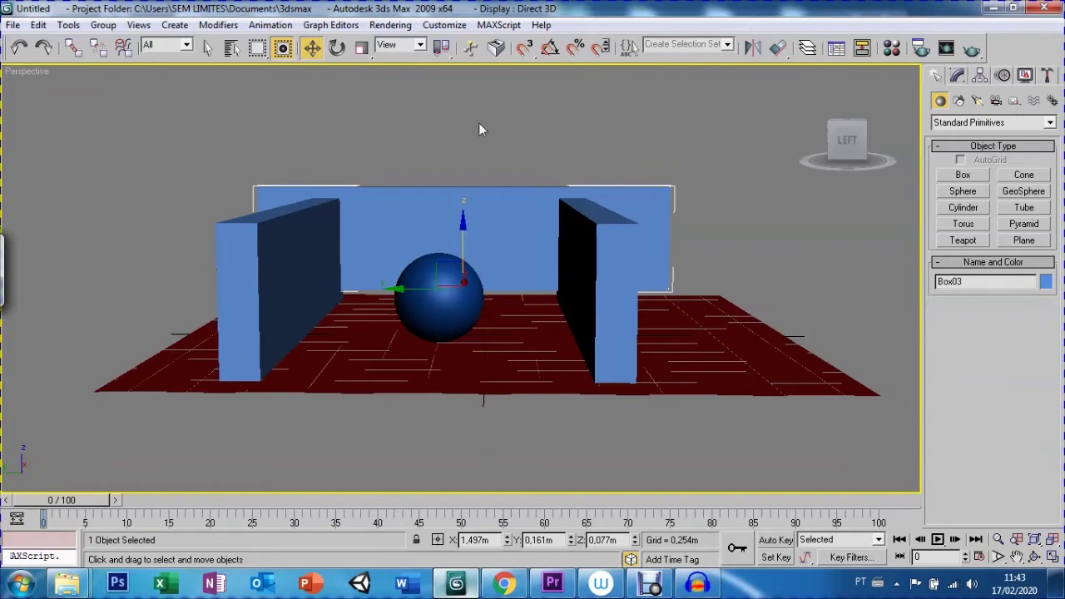
{"action": "left_click_drag", "start_coordinate": [456, 247], "coordinate": [456, 250]}
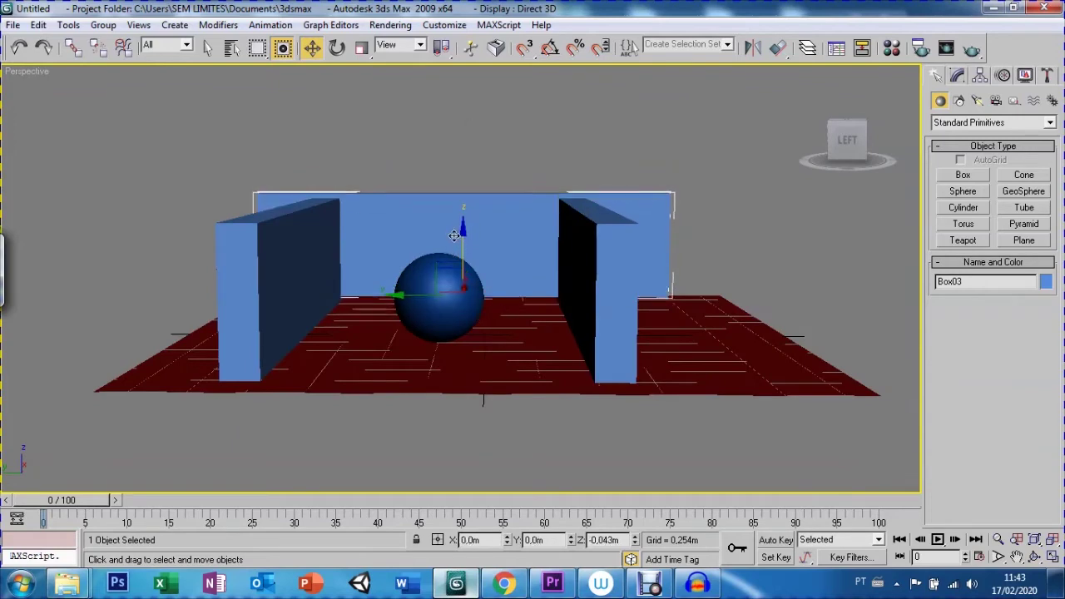
{"action": "key", "text": "ctrl+r"}
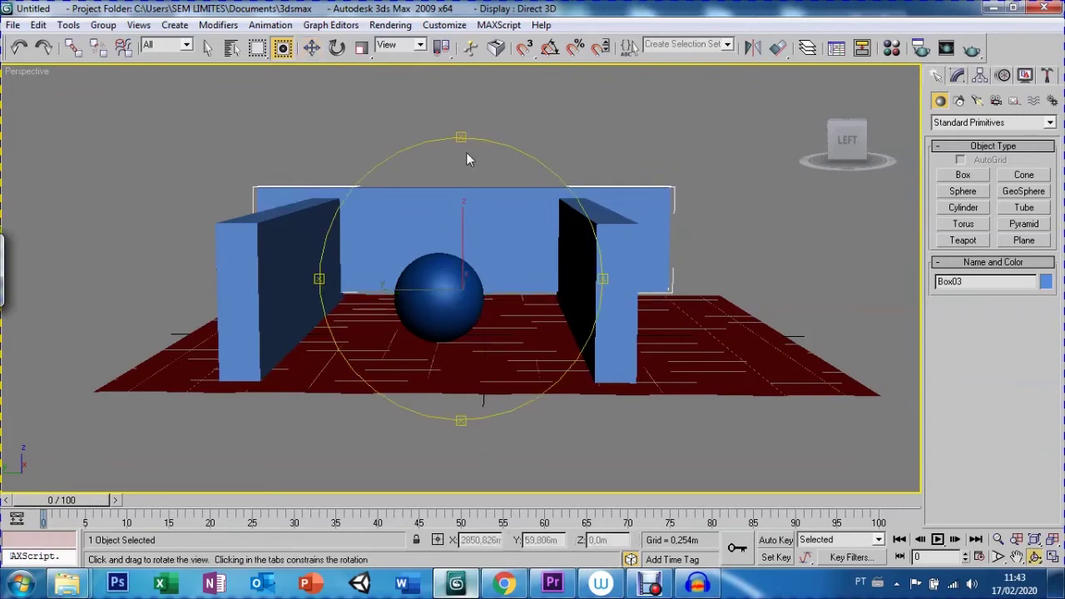
{"action": "left_click_drag", "start_coordinate": [586, 217], "coordinate": [576, 258]}
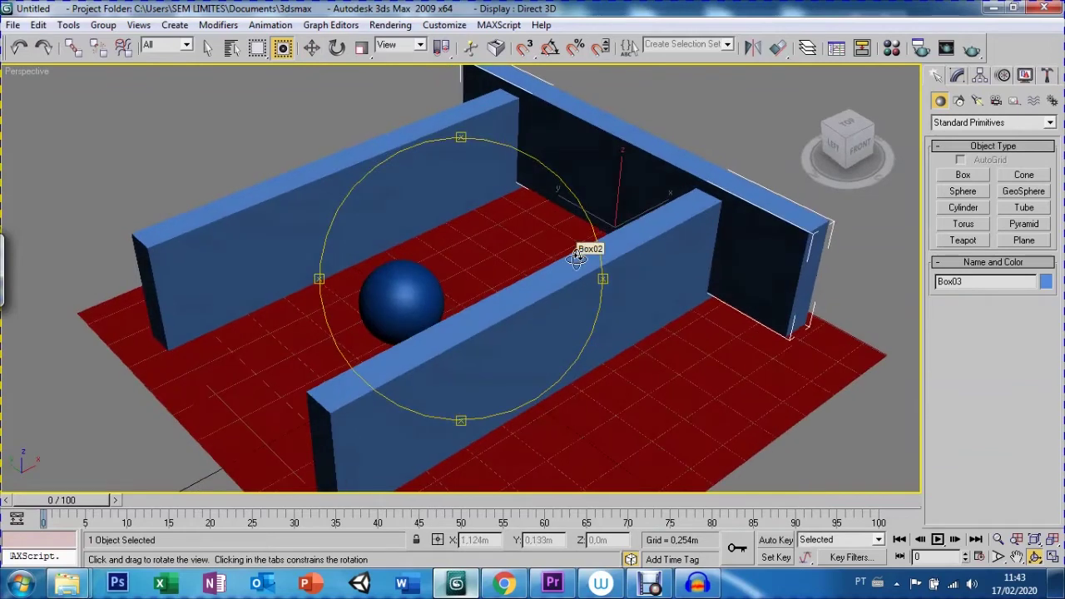
- Change Sphere01's object colour to white, then clear the selection
{"action": "key", "text": "w"}
{"action": "left_click", "coordinate": [420, 291]}
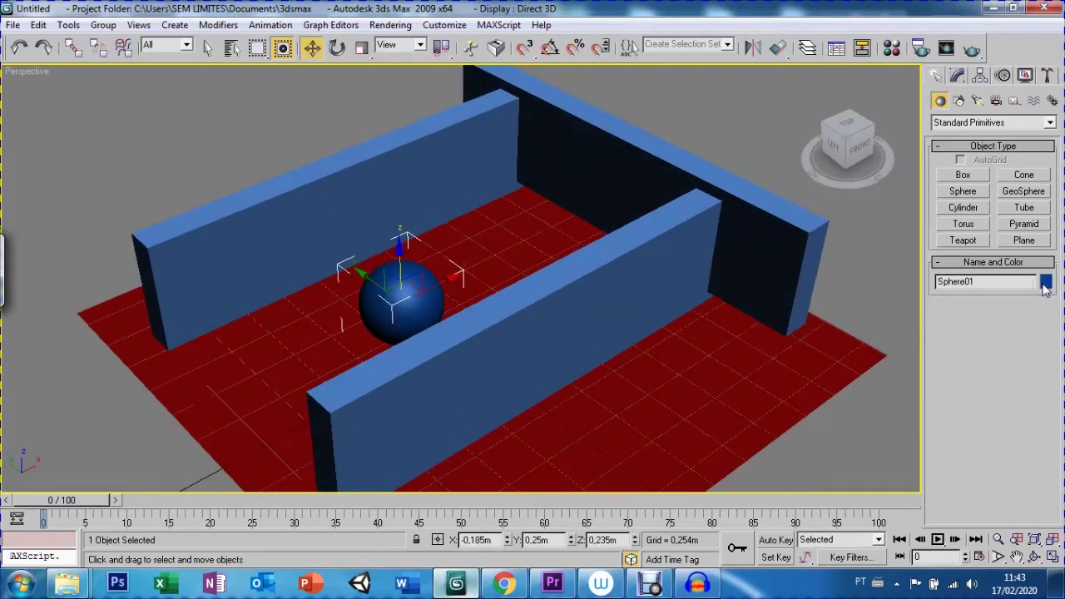
{"action": "left_click", "coordinate": [1046, 283]}
{"action": "left_click", "coordinate": [630, 285]}
{"action": "left_click", "coordinate": [670, 325]}
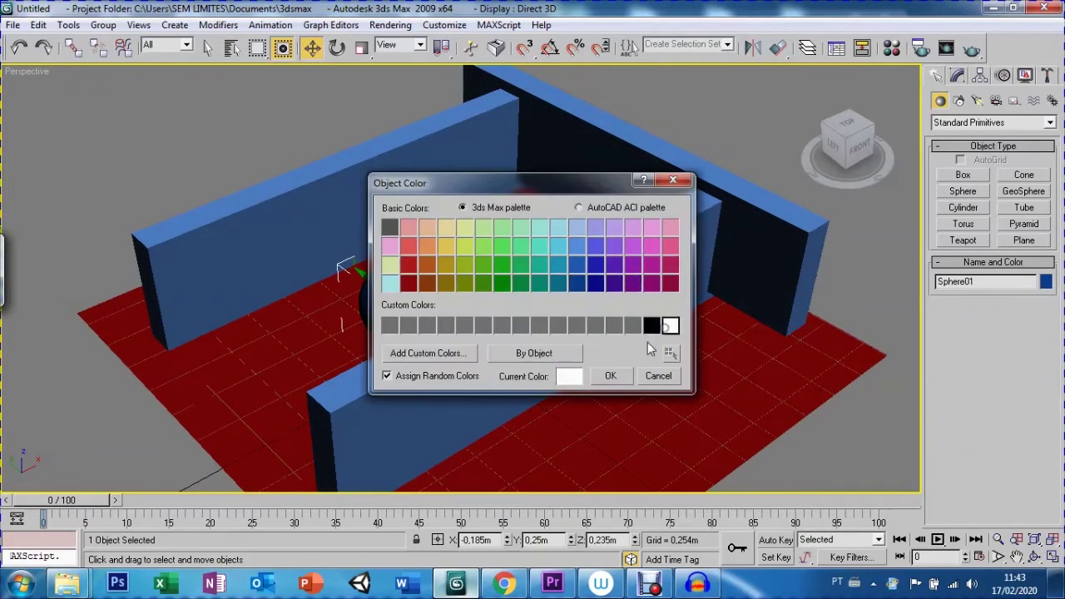
{"action": "left_click", "coordinate": [616, 378]}
{"action": "left_click", "coordinate": [666, 132]}
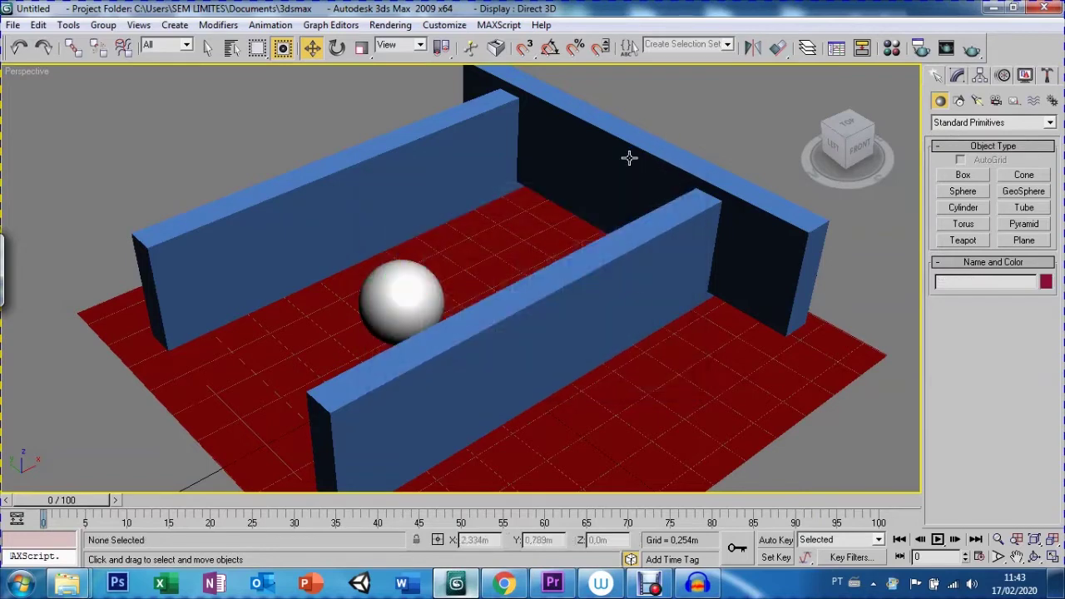
- Choose FFD(Box) from the Geometric/Deformable space warps
{"action": "left_click", "coordinate": [1034, 101]}
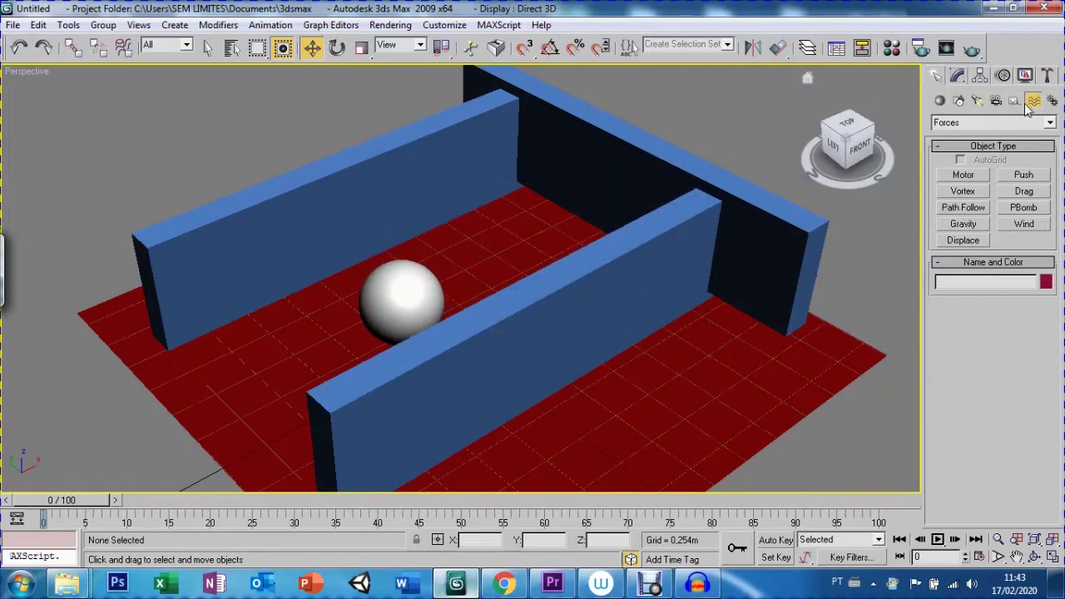
{"action": "left_click", "coordinate": [969, 125]}
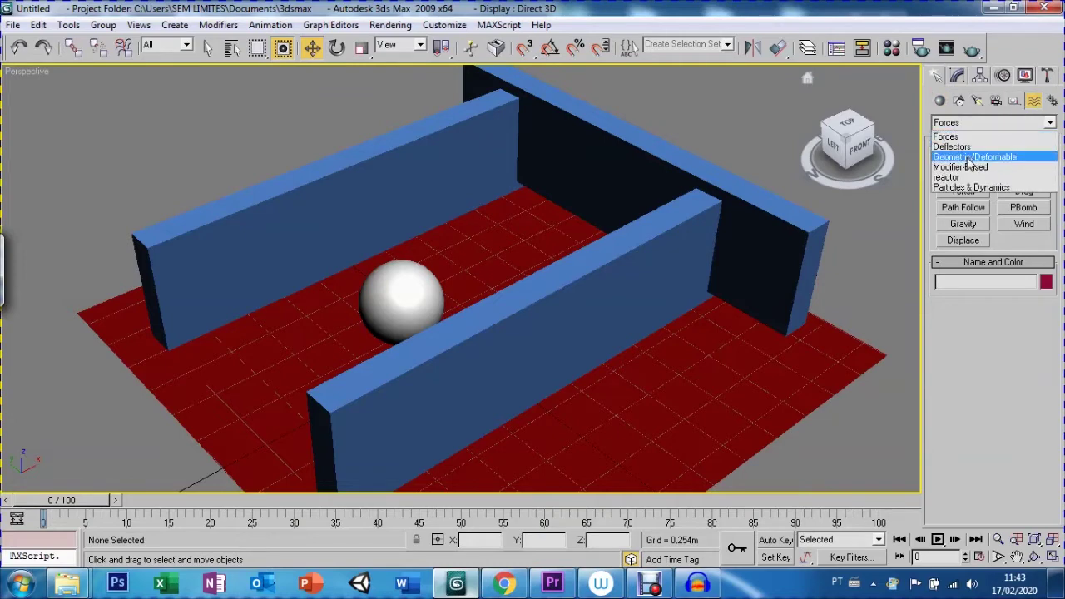
{"action": "left_click", "coordinate": [972, 157]}
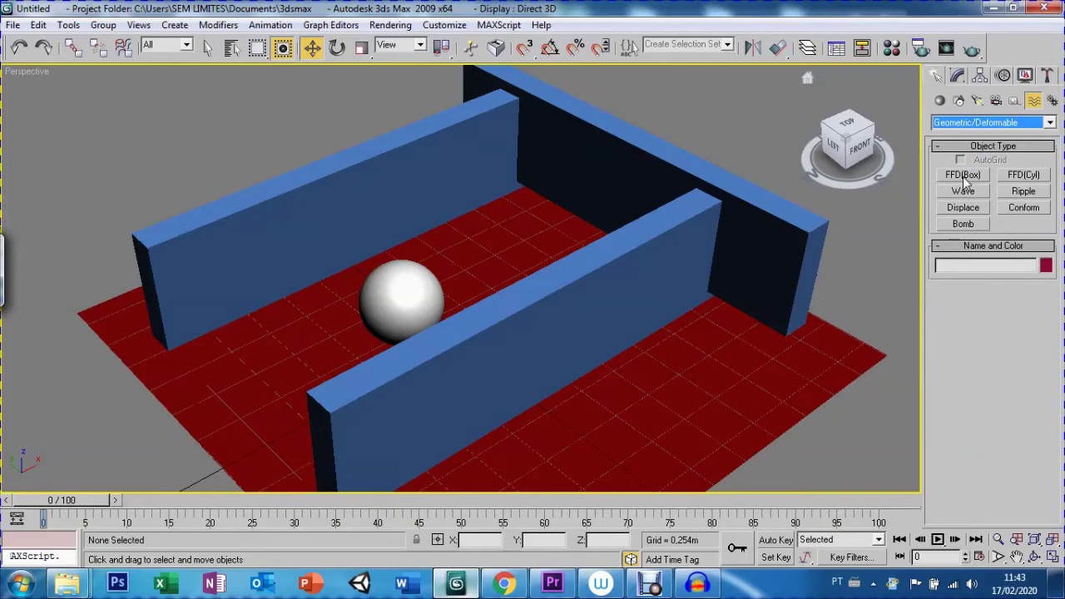
{"action": "left_click", "coordinate": [964, 178]}
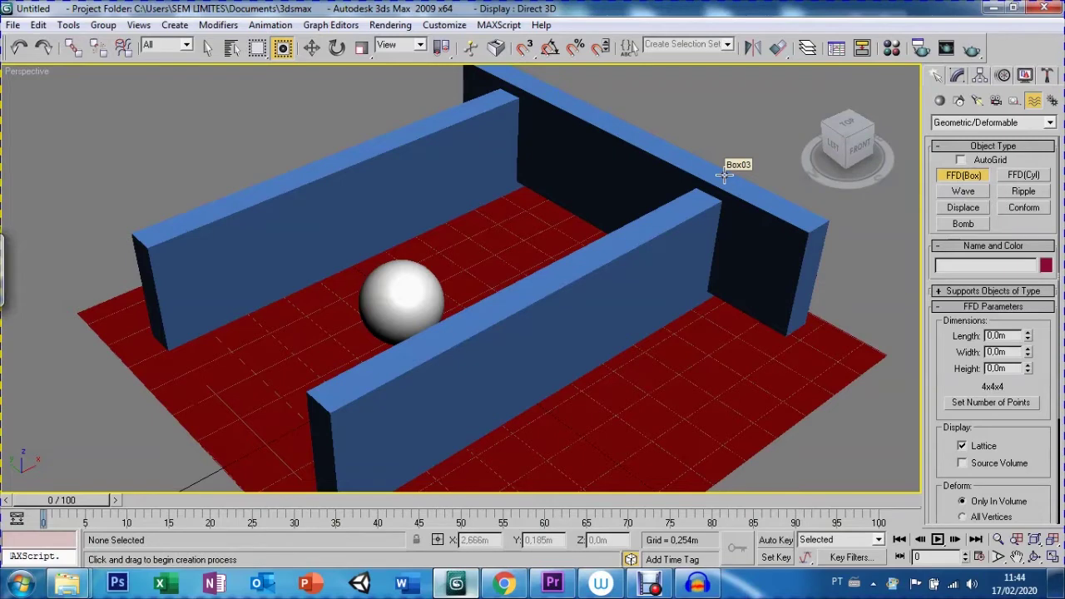
- Draw a 1,527 × 0,31 × 0,198 m FFD01 lattice over the end wall from Top view
{"action": "key", "text": "t"}
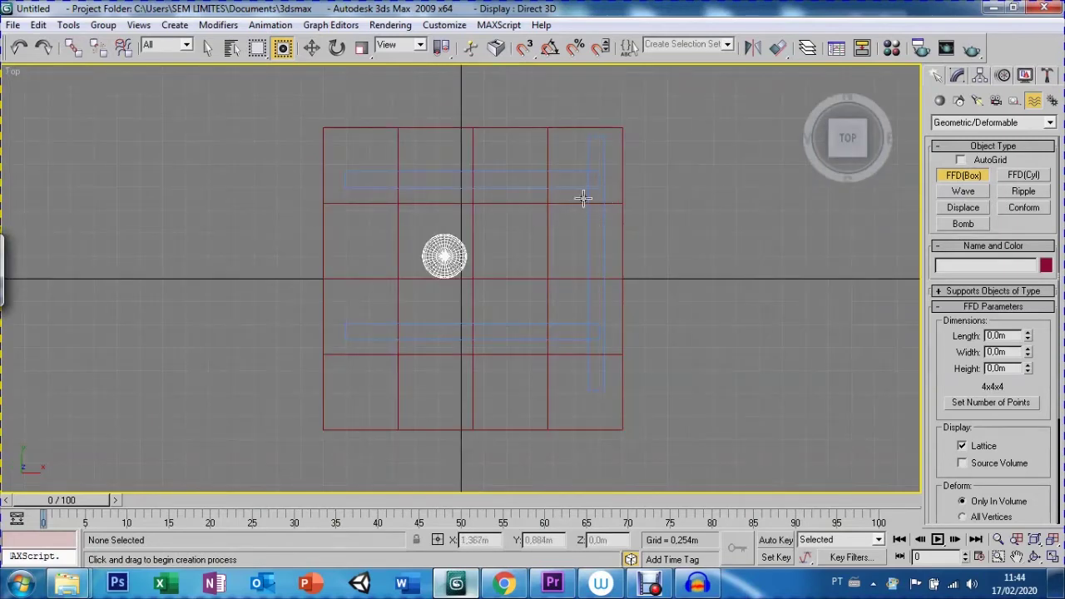
{"action": "left_click_drag", "start_coordinate": [583, 191], "coordinate": [610, 321]}
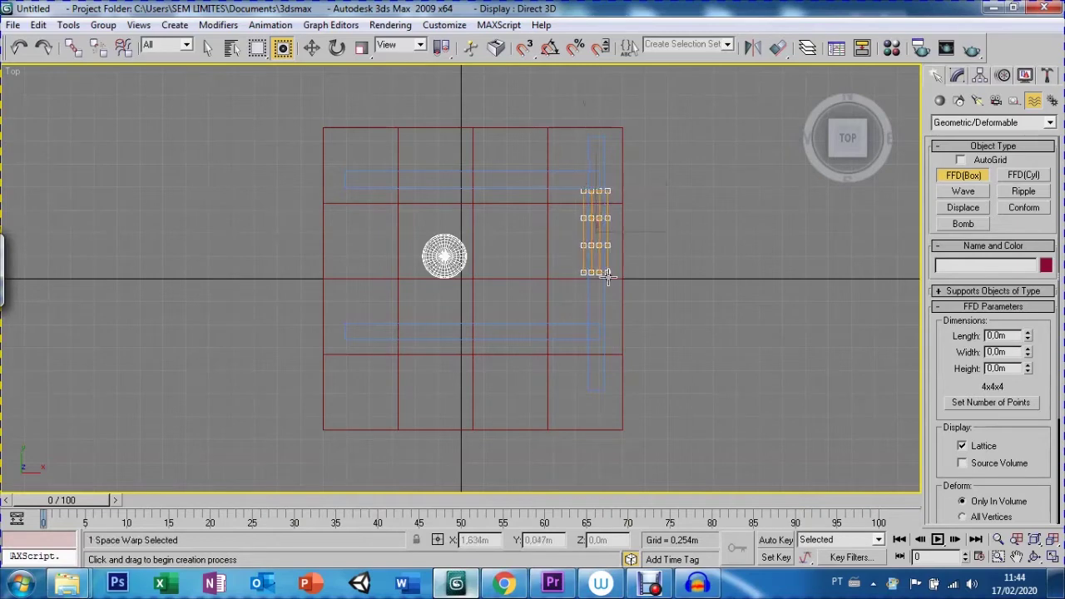
{"action": "left_click_drag", "start_coordinate": [610, 321], "coordinate": [612, 328]}
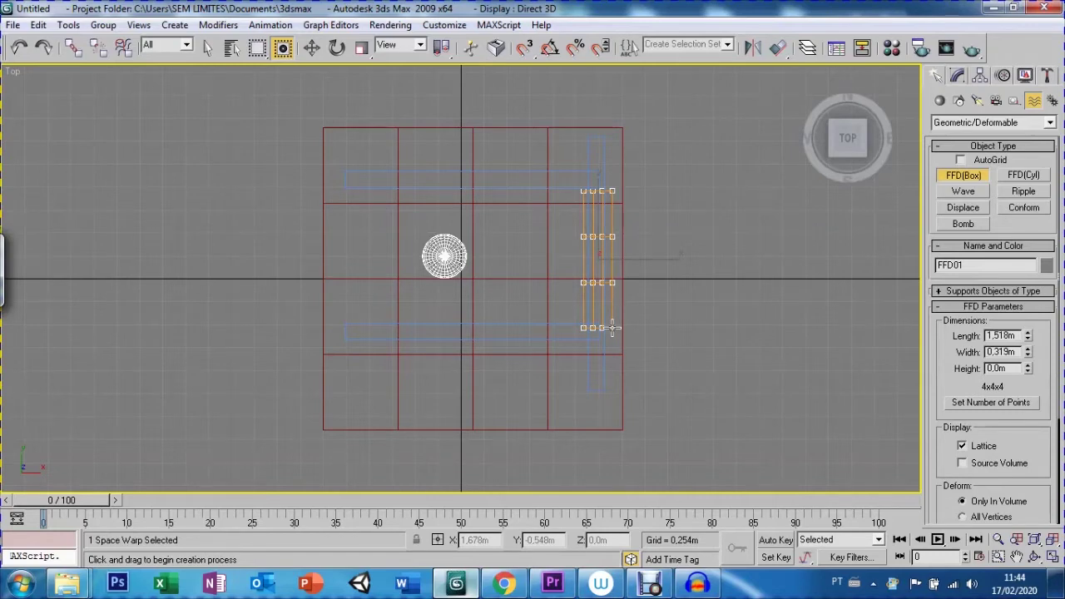
{"action": "left_click_drag", "start_coordinate": [612, 328], "coordinate": [612, 329]}
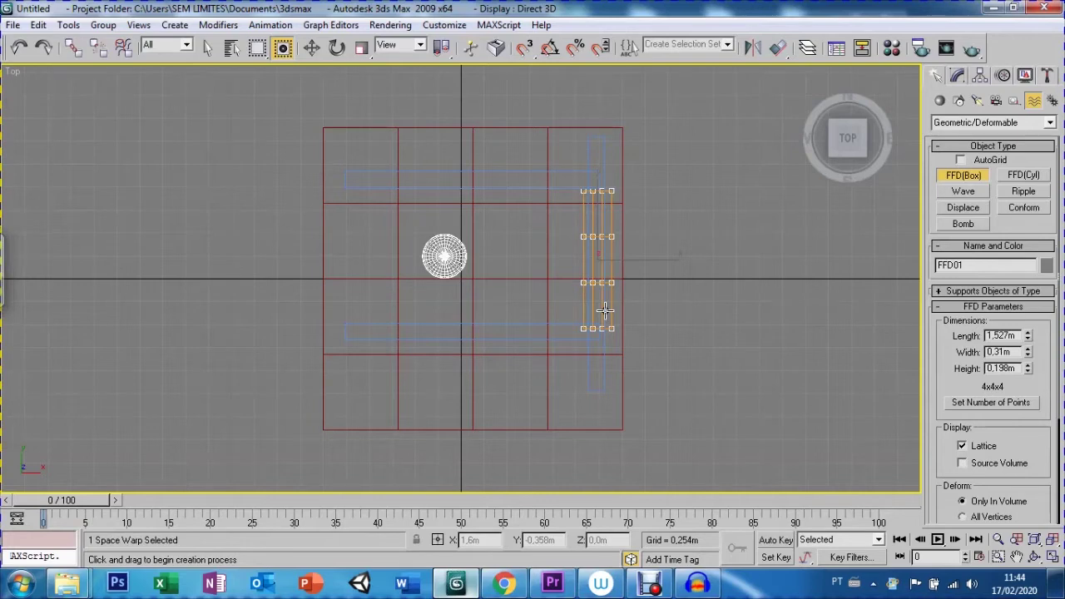
{"action": "key", "text": "p"}
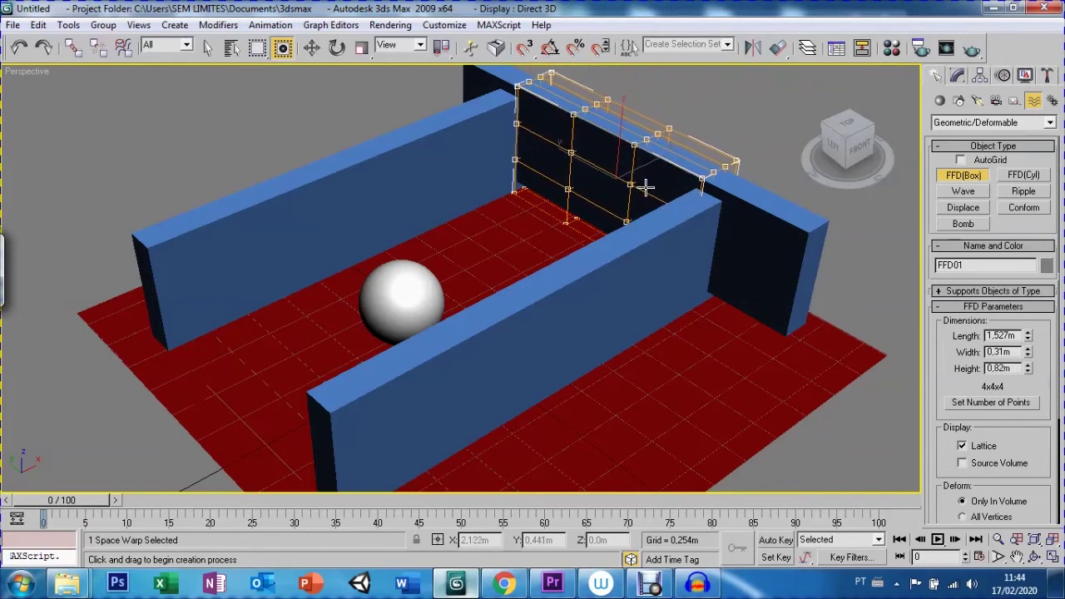
- Finish the FFD lattice at full wall height and enter its Control Points sub-level
{"action": "left_click", "coordinate": [646, 172]}
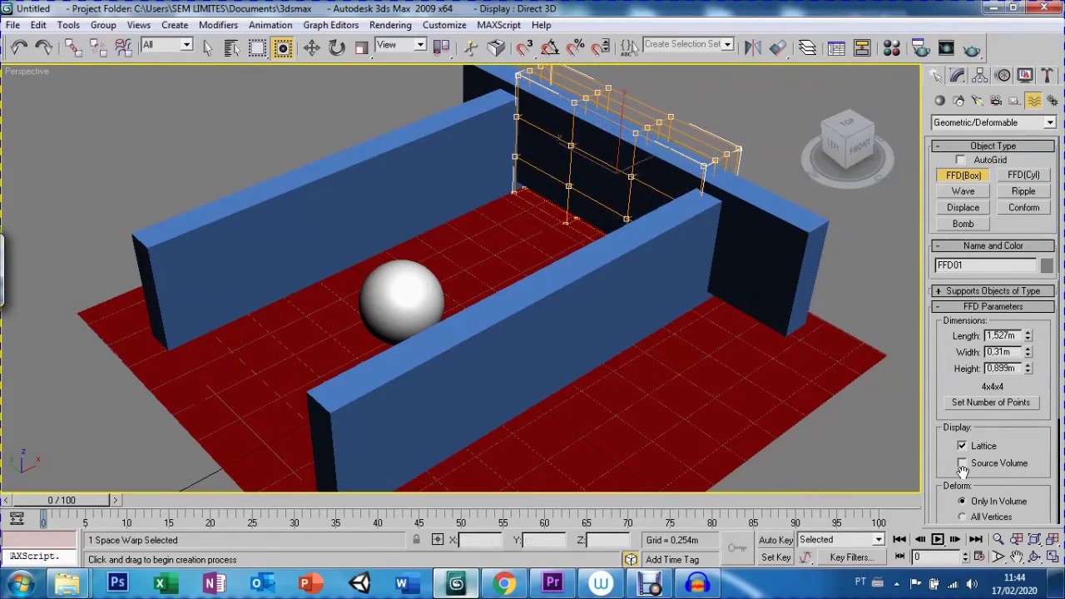
{"action": "left_click", "coordinate": [957, 76]}
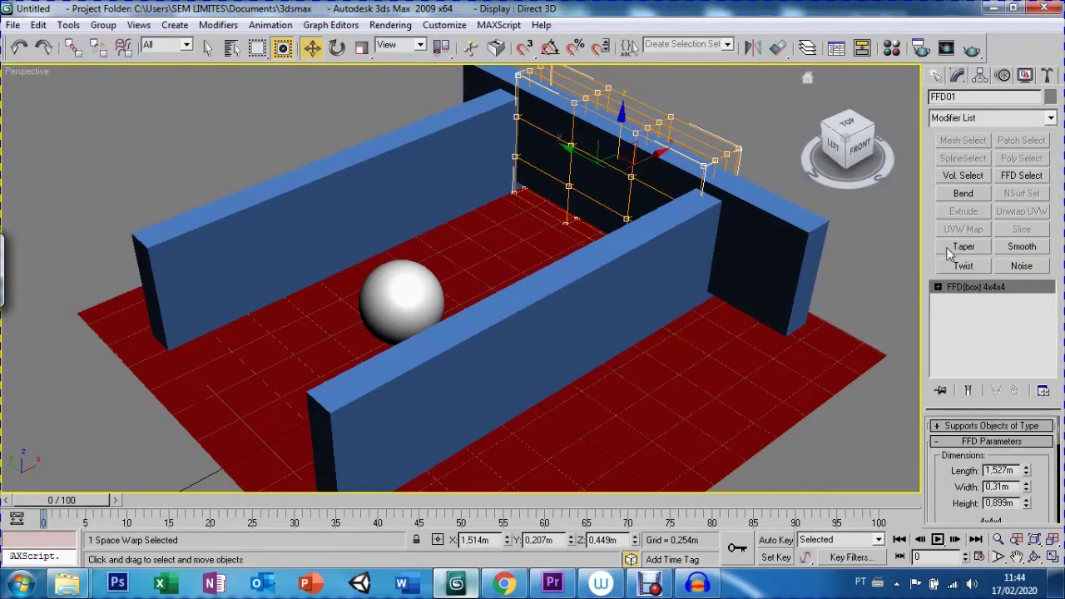
{"action": "left_click", "coordinate": [939, 290]}
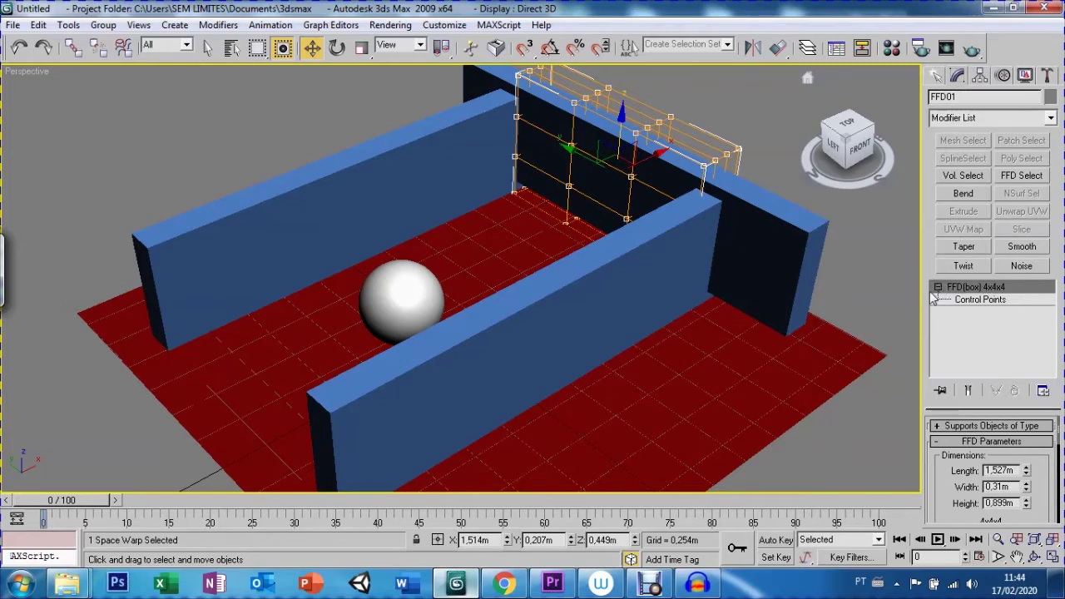
{"action": "left_click", "coordinate": [972, 301]}
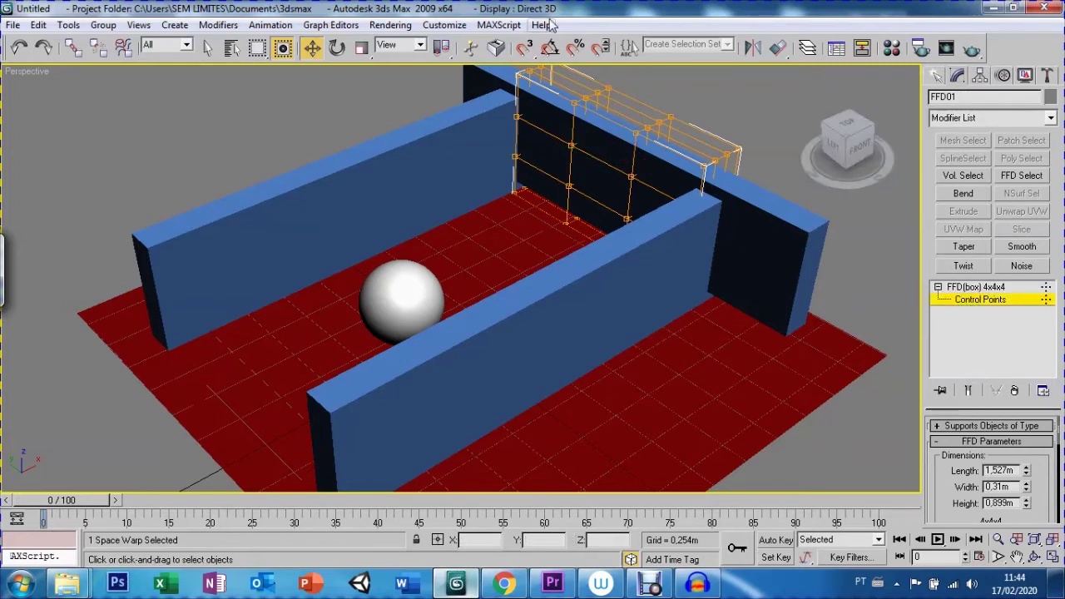
- Orbit the view slightly, then region-select the top row of FFD control points
{"action": "key", "text": "ctrl+r"}
{"action": "mouse_move", "coordinate": [617, 286]}
{"action": "left_mouse_down"}
{"action": "mouse_move", "coordinate": [637, 277]}
{"action": "mouse_move", "coordinate": [554, 267]}
{"action": "mouse_move", "coordinate": [630, 266]}
{"action": "mouse_move", "coordinate": [778, 355]}
{"action": "left_mouse_up"}
{"action": "key", "text": "ctrl+p"}
{"action": "right_click", "coordinate": [777, 295]}
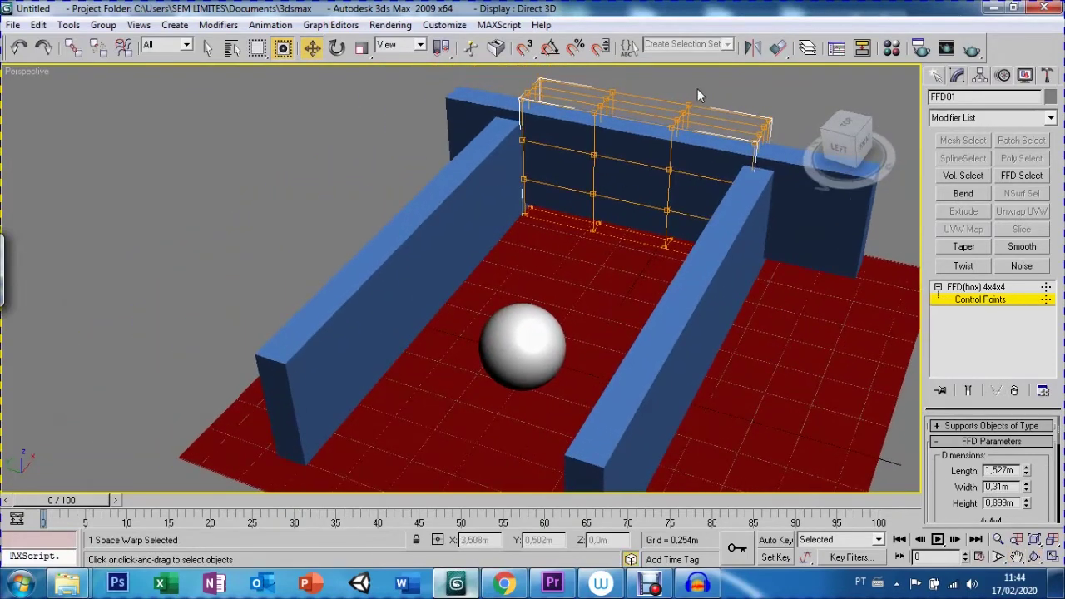
{"action": "mouse_move", "coordinate": [617, 144]}
{"action": "left_mouse_down"}
{"action": "mouse_move", "coordinate": [571, 233]}
{"action": "mouse_move", "coordinate": [574, 283]}
{"action": "left_mouse_up"}
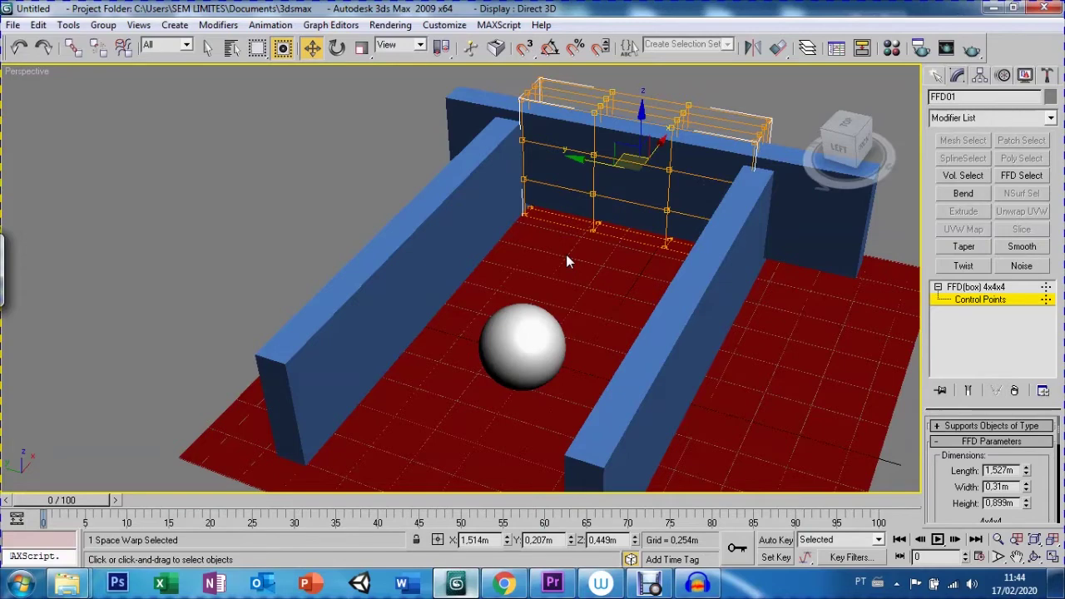
- Squeeze the top control points together with Uniform Scale and lower them toward the floor
{"action": "left_click", "coordinate": [362, 50]}
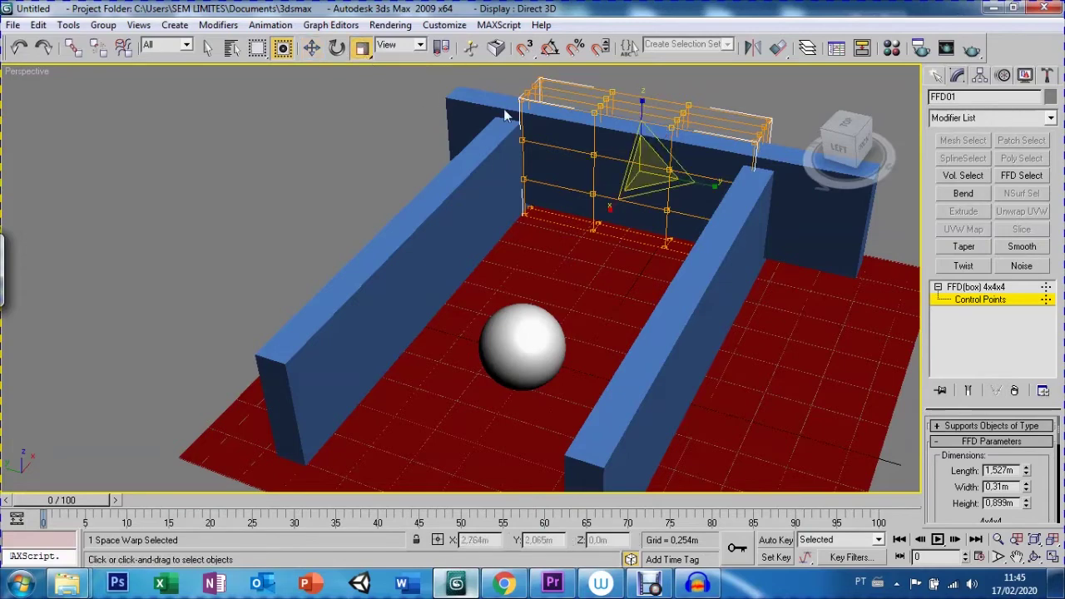
{"action": "left_click_drag", "start_coordinate": [640, 160], "coordinate": [647, 177]}
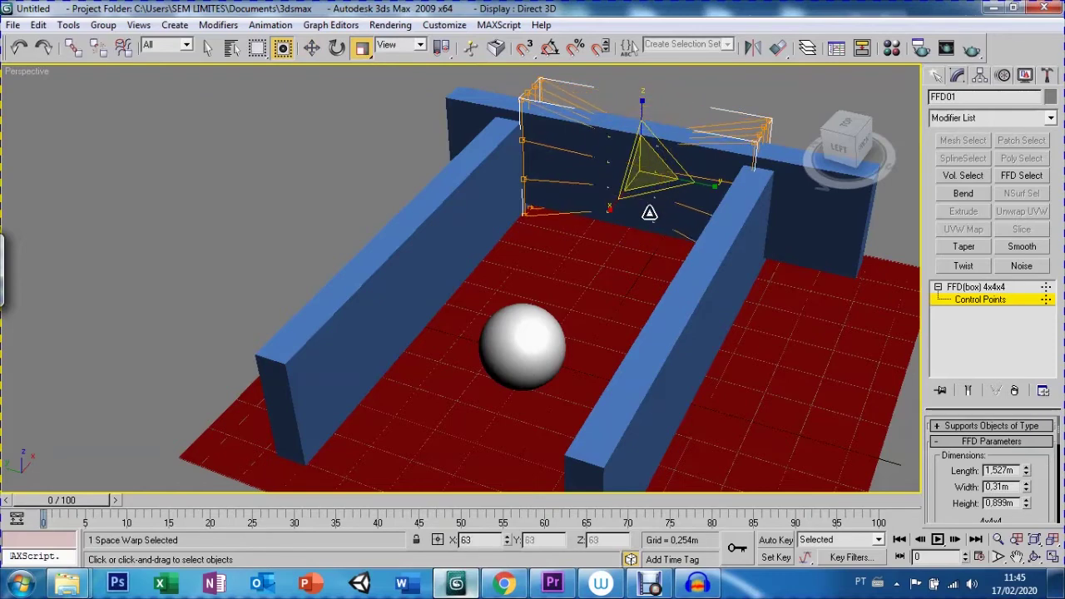
{"action": "left_click_drag", "start_coordinate": [649, 158], "coordinate": [646, 217]}
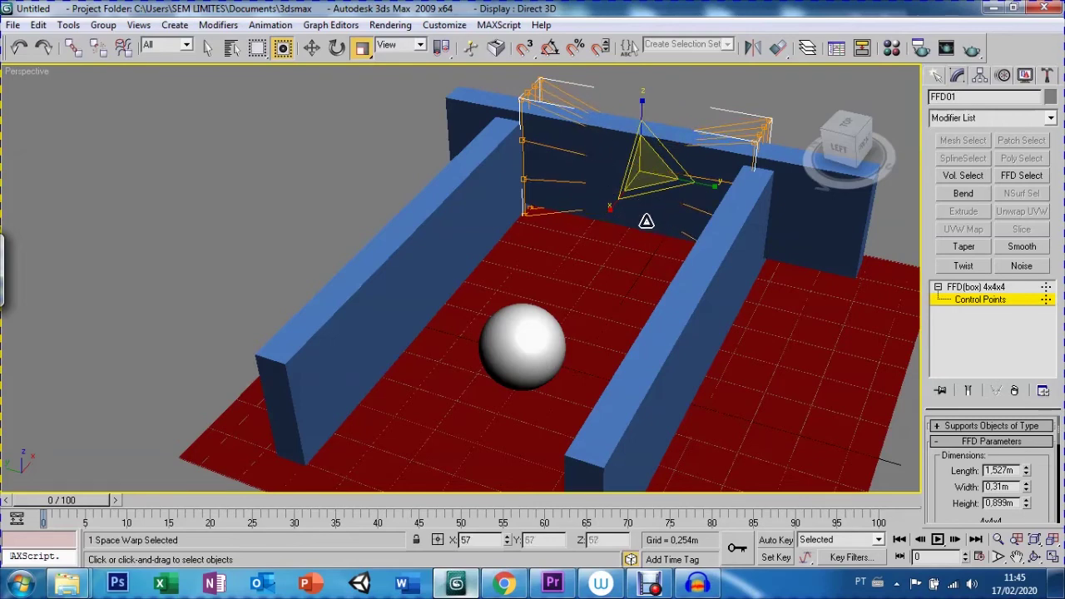
{"action": "left_click_drag", "start_coordinate": [645, 222], "coordinate": [641, 201]}
{"action": "key", "text": "w"}
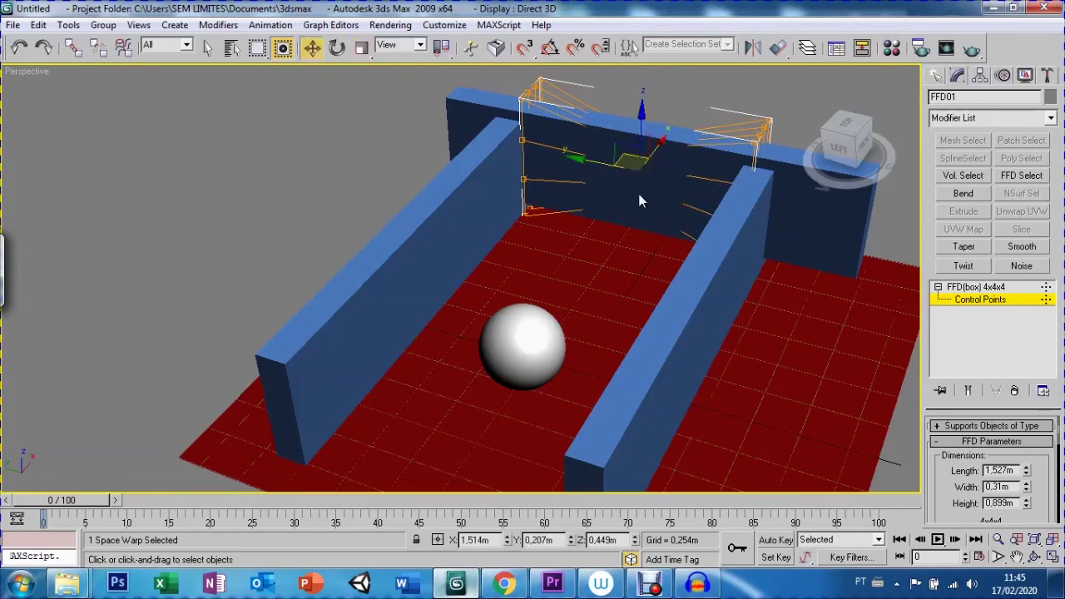
{"action": "mouse_move", "coordinate": [639, 118]}
{"action": "left_mouse_down"}
{"action": "mouse_move", "coordinate": [633, 180]}
{"action": "mouse_move", "coordinate": [634, 144]}
{"action": "mouse_move", "coordinate": [625, 171]}
{"action": "left_mouse_up"}
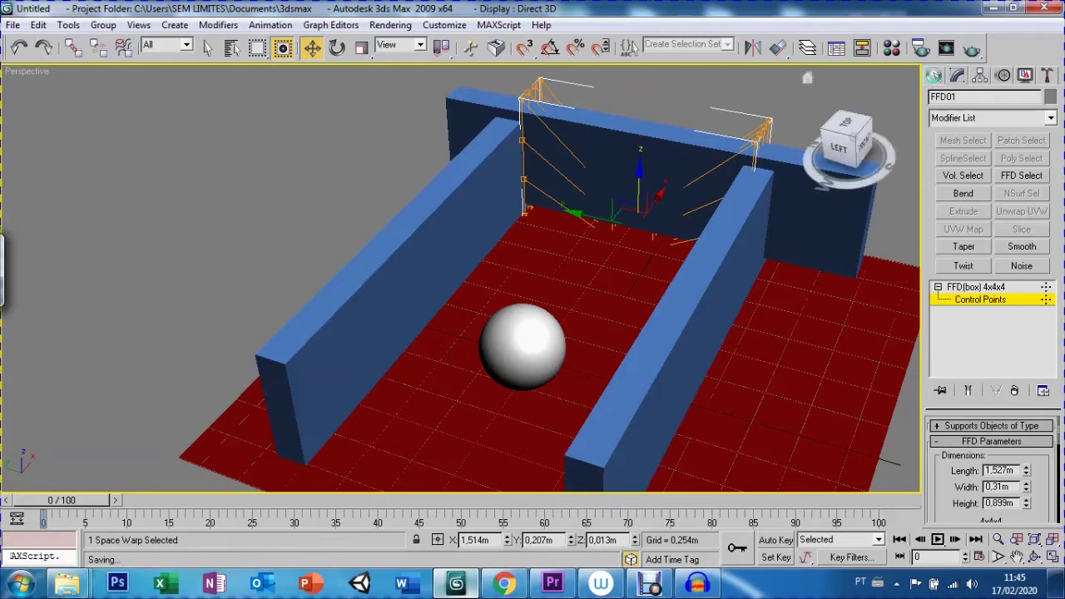
{"action": "left_click", "coordinate": [936, 77]}
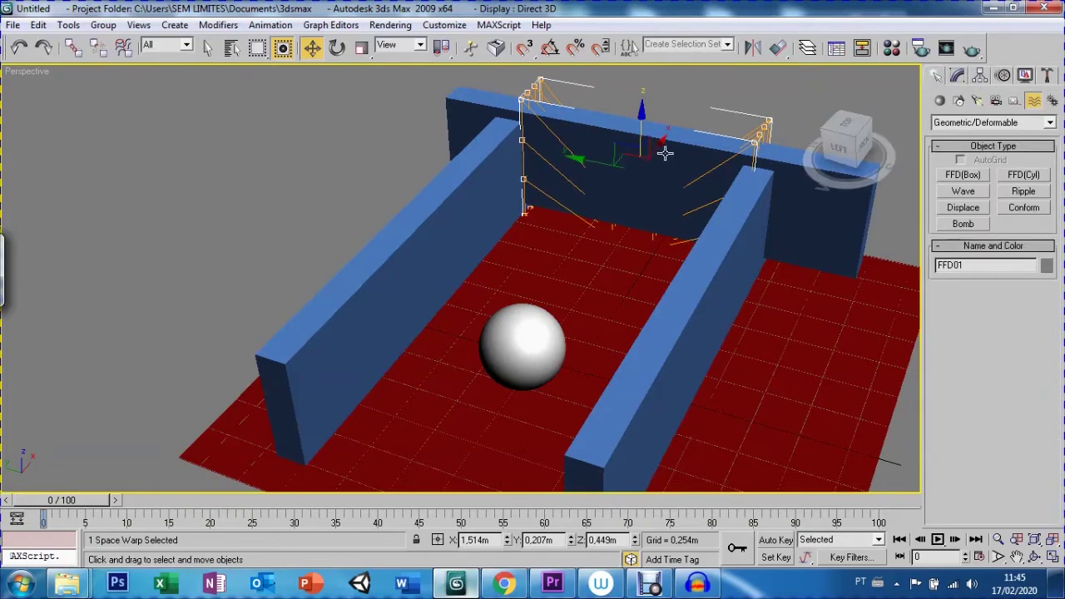
- Return to Control Points and scale down a selected group of lattice points
{"action": "left_click_drag", "start_coordinate": [660, 140], "coordinate": [653, 155]}
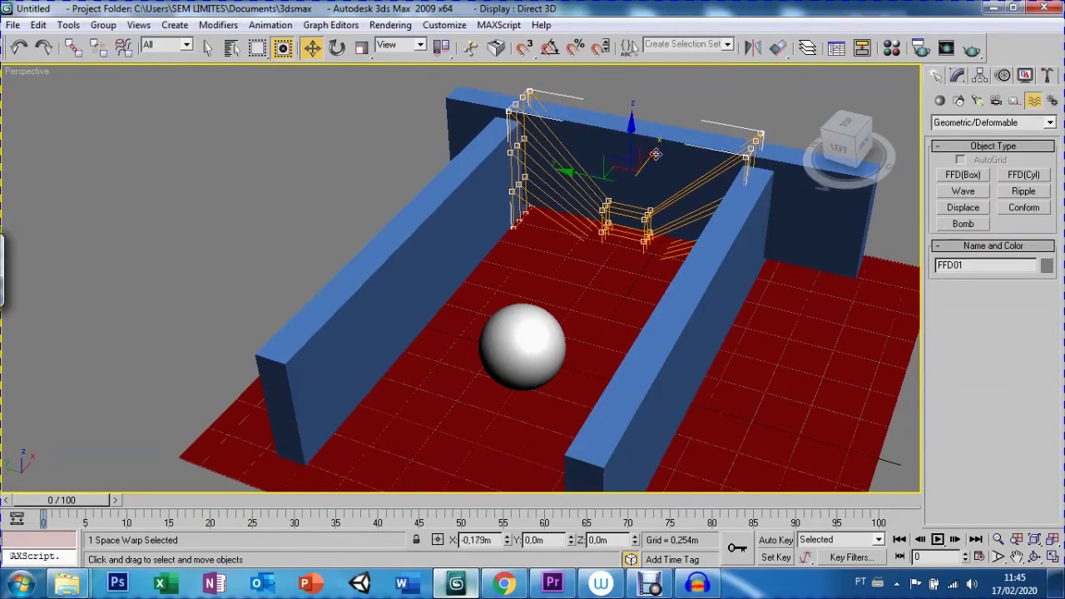
{"action": "left_click", "coordinate": [957, 75]}
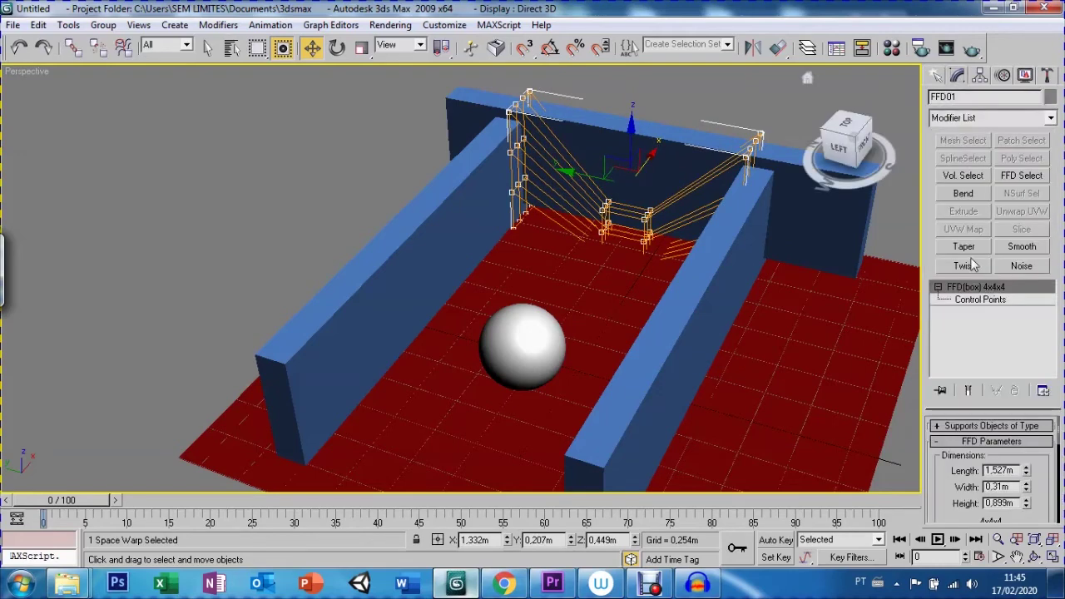
{"action": "left_click", "coordinate": [979, 301]}
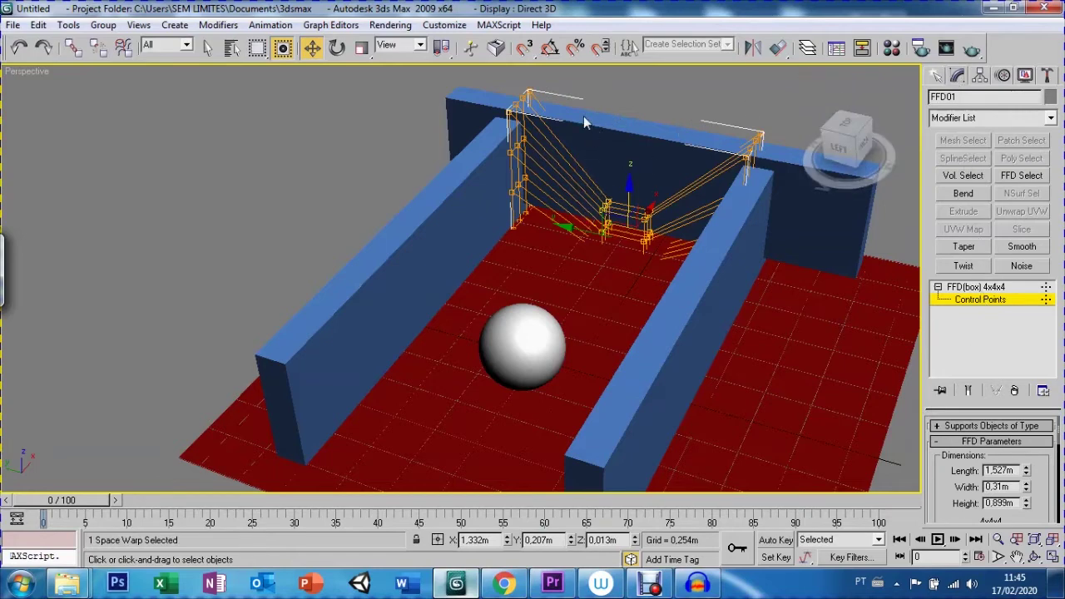
{"action": "left_click_drag", "start_coordinate": [613, 248], "coordinate": [657, 278]}
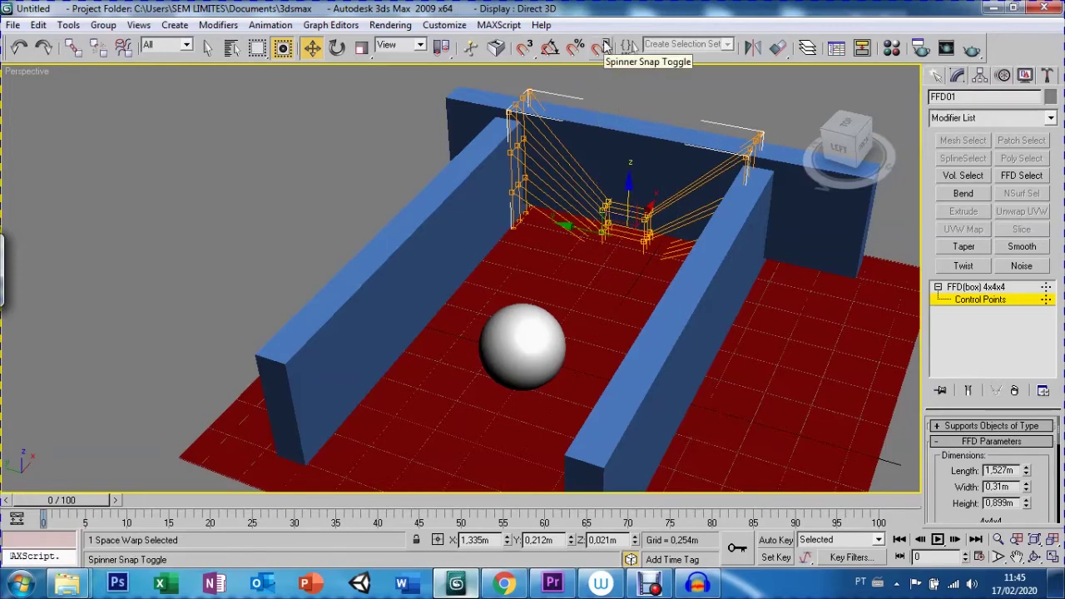
{"action": "key", "text": "r"}
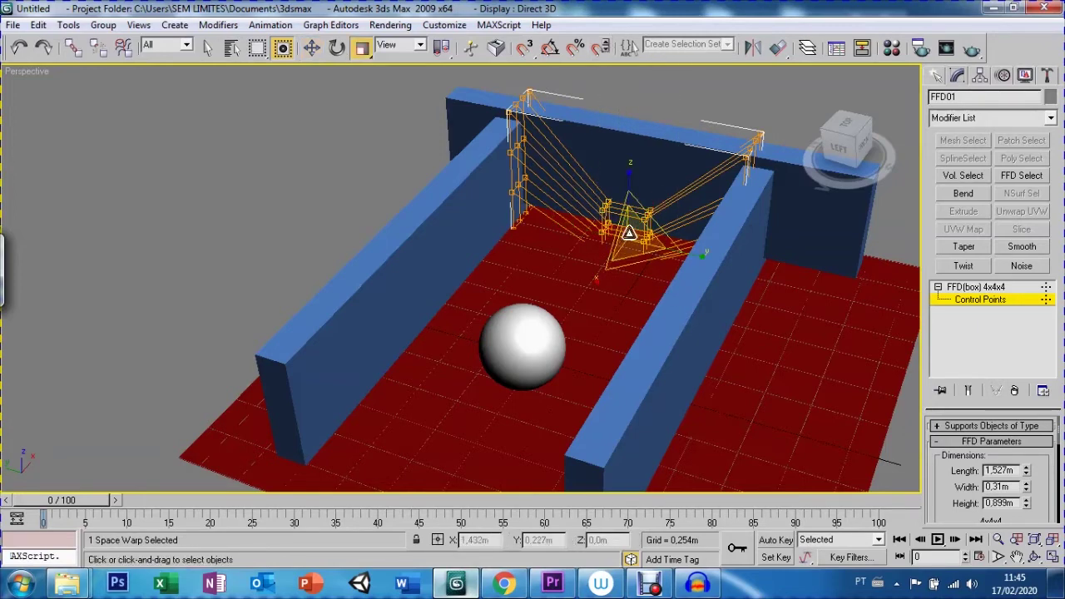
{"action": "left_click_drag", "start_coordinate": [630, 254], "coordinate": [631, 273]}
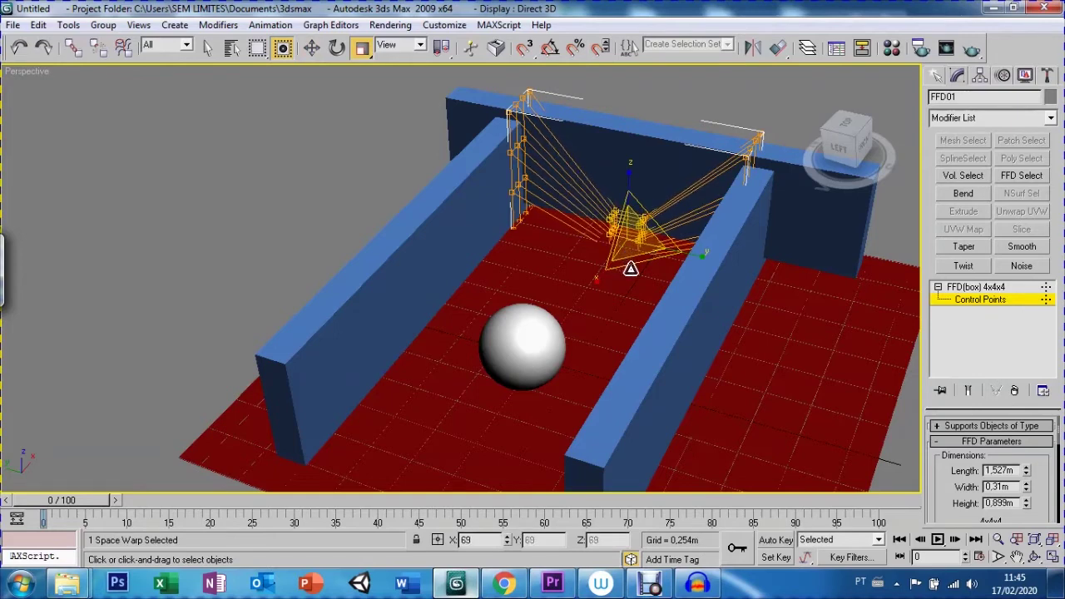
- Select further sets of control points and shift them left
{"action": "left_click", "coordinate": [1017, 557]}
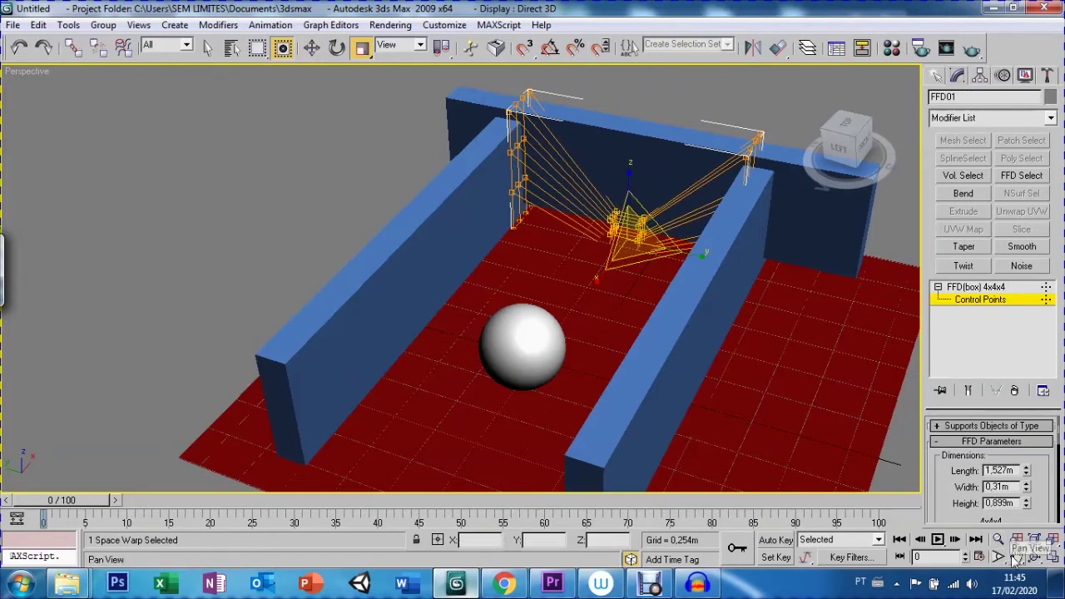
{"action": "key", "text": "w"}
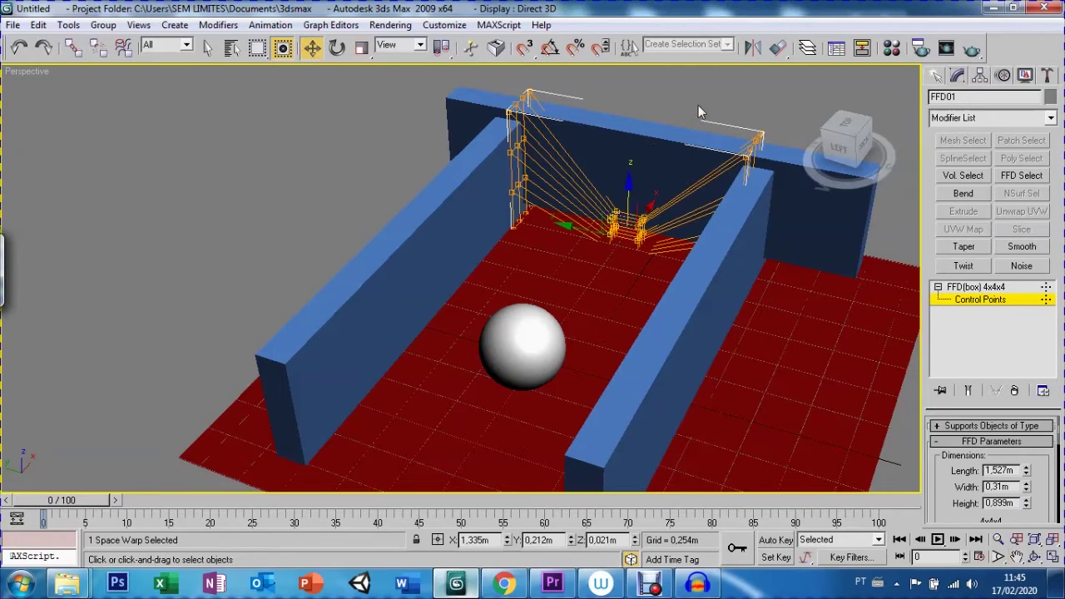
{"action": "mouse_move", "coordinate": [629, 270]}
{"action": "left_mouse_down"}
{"action": "mouse_move", "coordinate": [577, 242]}
{"action": "mouse_move", "coordinate": [605, 232]}
{"action": "mouse_move", "coordinate": [642, 106]}
{"action": "left_mouse_up"}
{"action": "left_click_drag", "start_coordinate": [569, 283], "coordinate": [569, 282]}
{"action": "left_click_drag", "start_coordinate": [571, 227], "coordinate": [510, 216]}
{"action": "left_click_drag", "start_coordinate": [714, 107], "coordinate": [553, 279]}
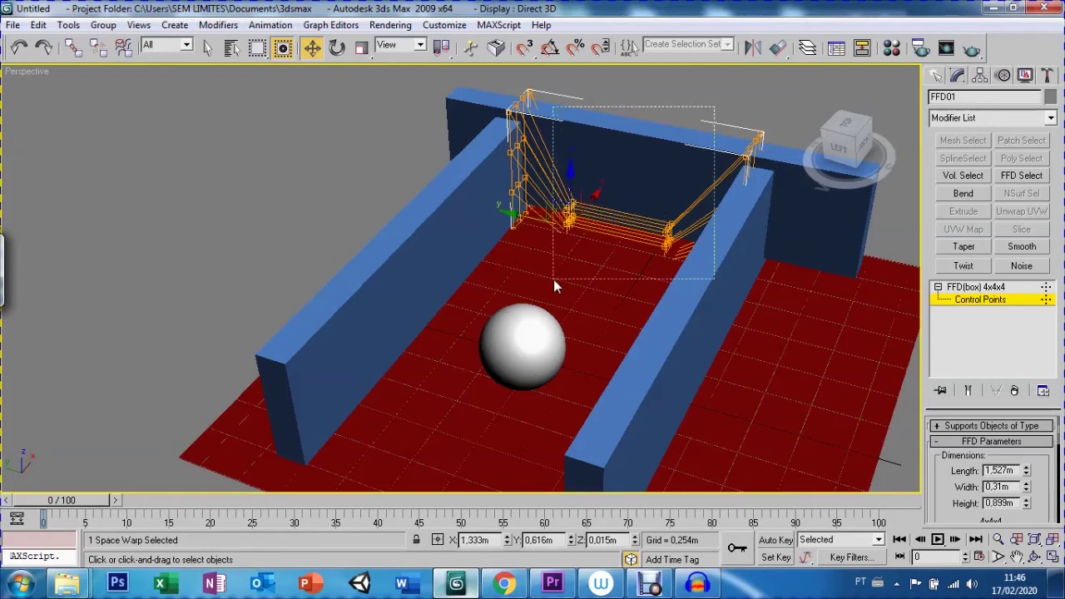
{"action": "left_click_drag", "start_coordinate": [553, 279], "coordinate": [552, 282]}
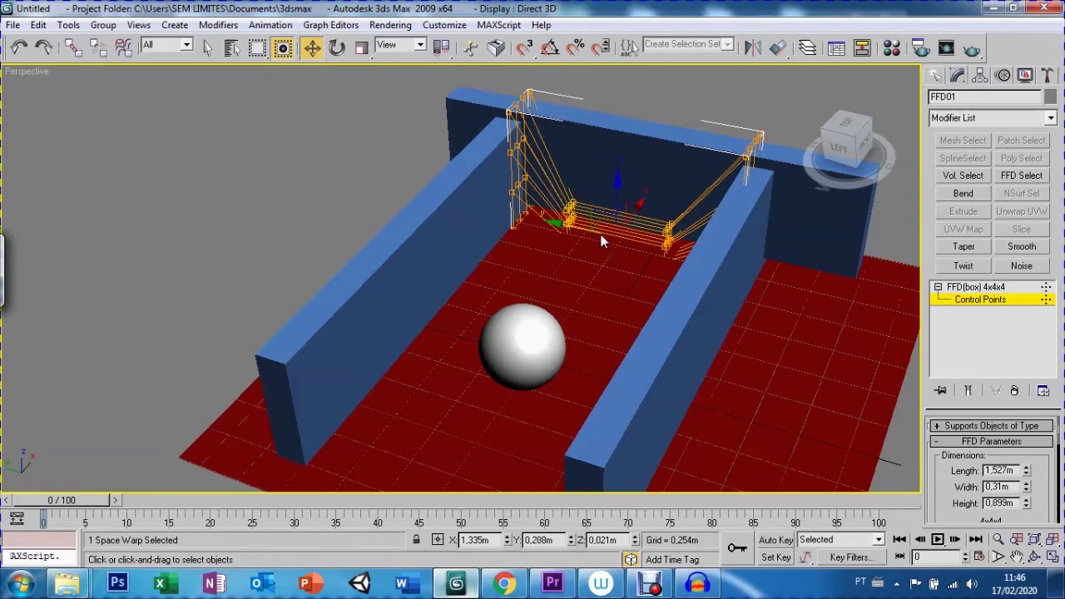
- Select the lower row of control points and flatten it vertically into a low band
{"action": "key", "text": "ctrl+r"}
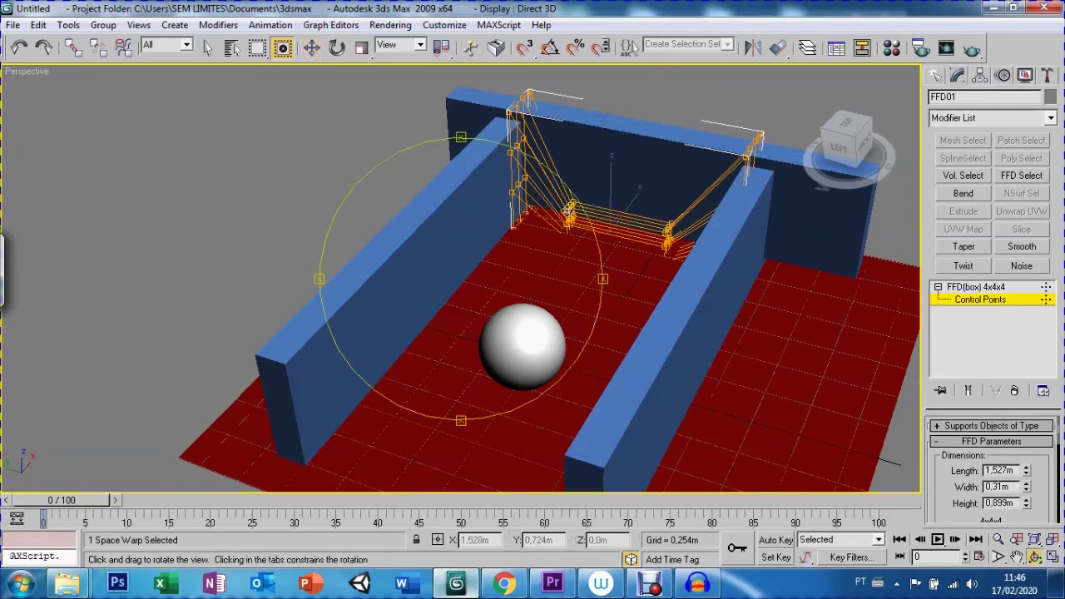
{"action": "left_click_drag", "start_coordinate": [616, 298], "coordinate": [641, 256]}
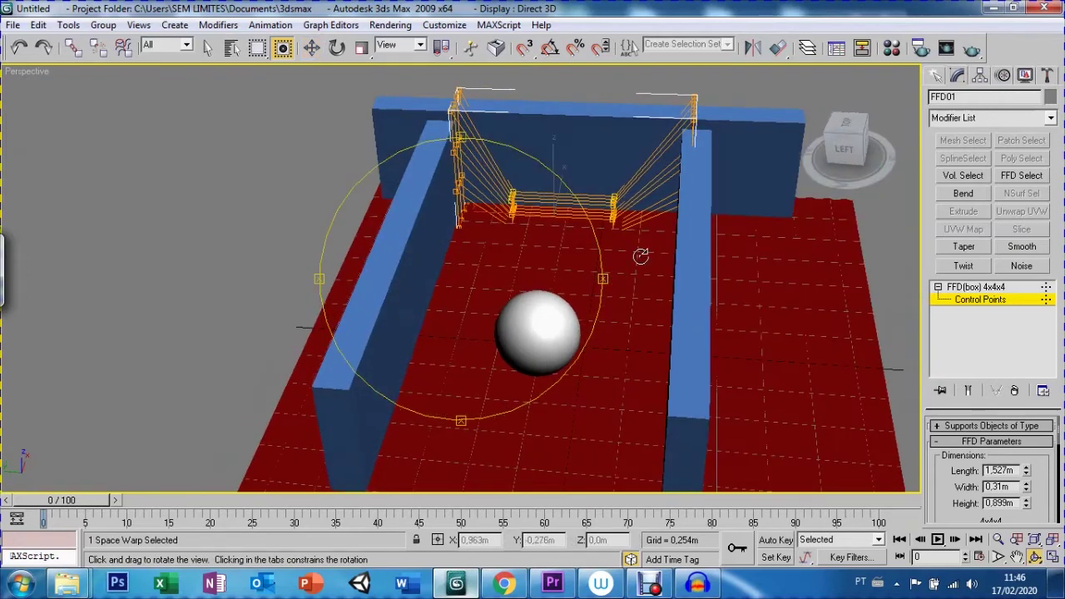
{"action": "key", "text": "w"}
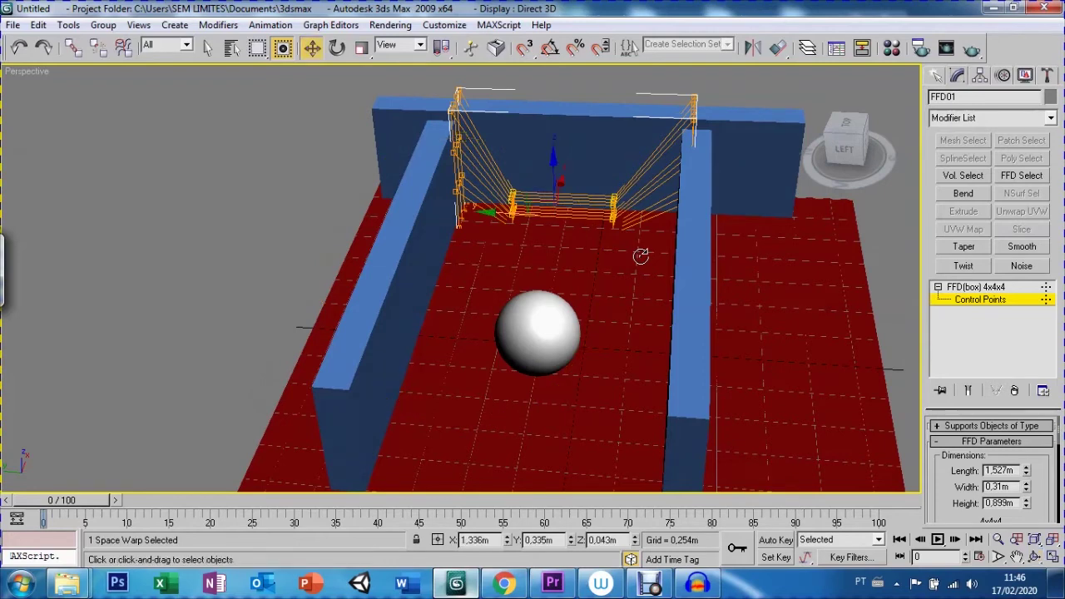
{"action": "left_click", "coordinate": [505, 98]}
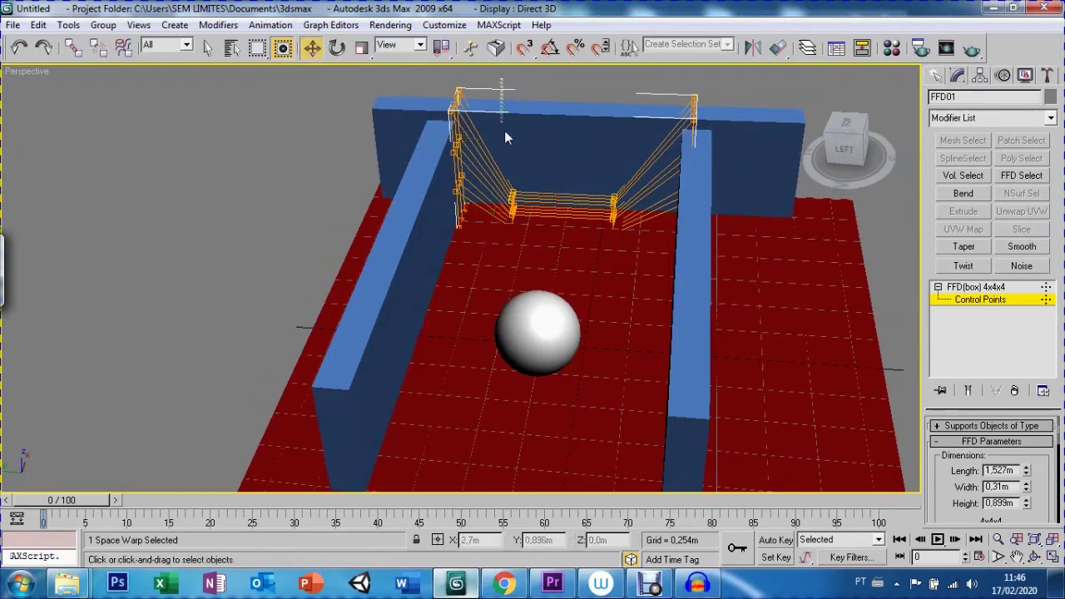
{"action": "left_click_drag", "start_coordinate": [532, 220], "coordinate": [643, 243]}
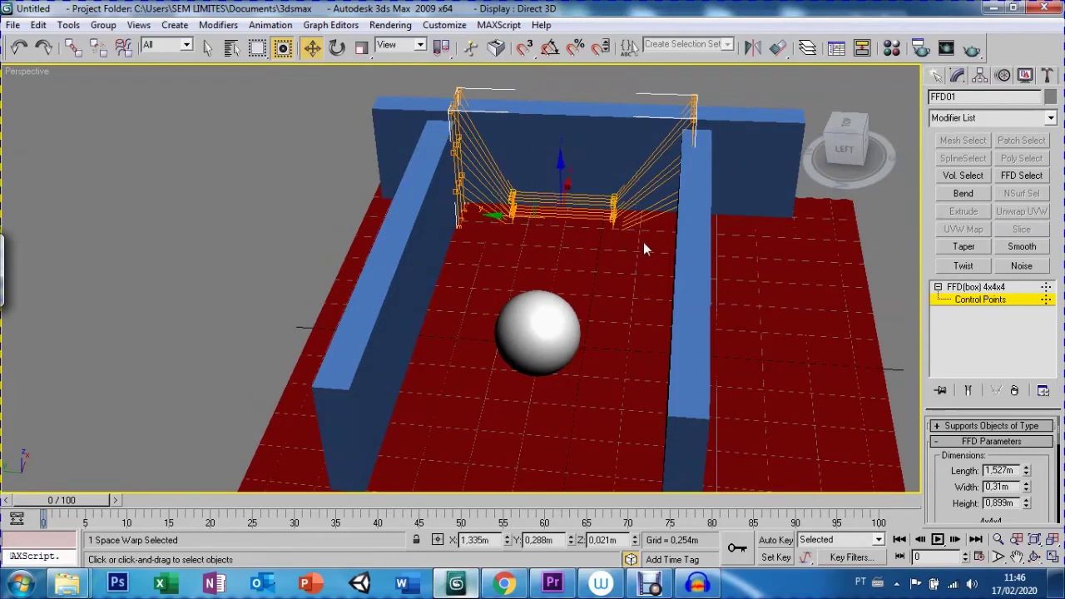
{"action": "key", "text": "r"}
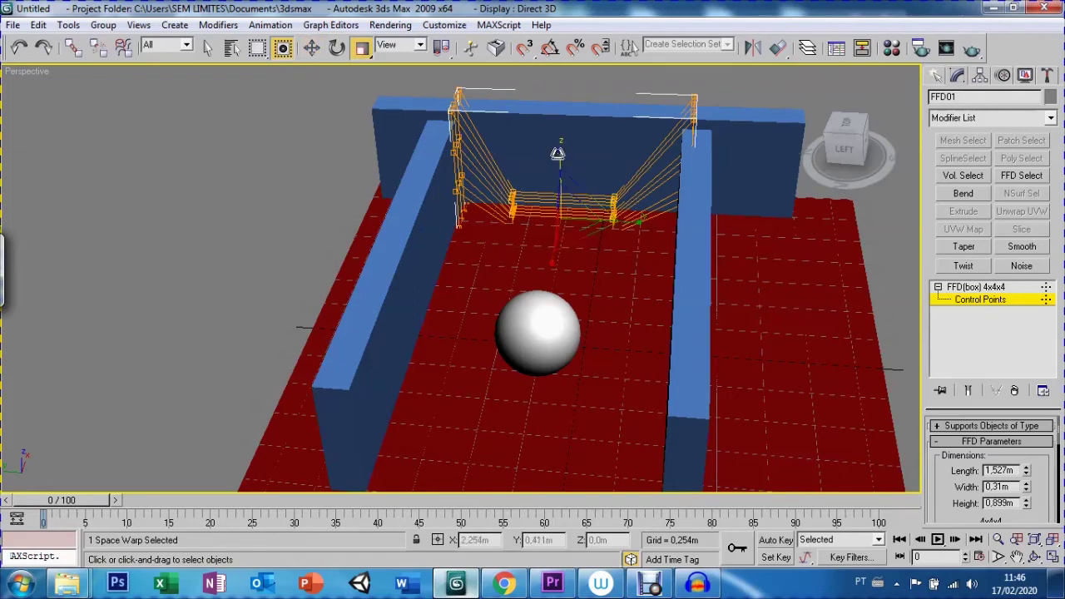
{"action": "left_click_drag", "start_coordinate": [561, 156], "coordinate": [561, 215]}
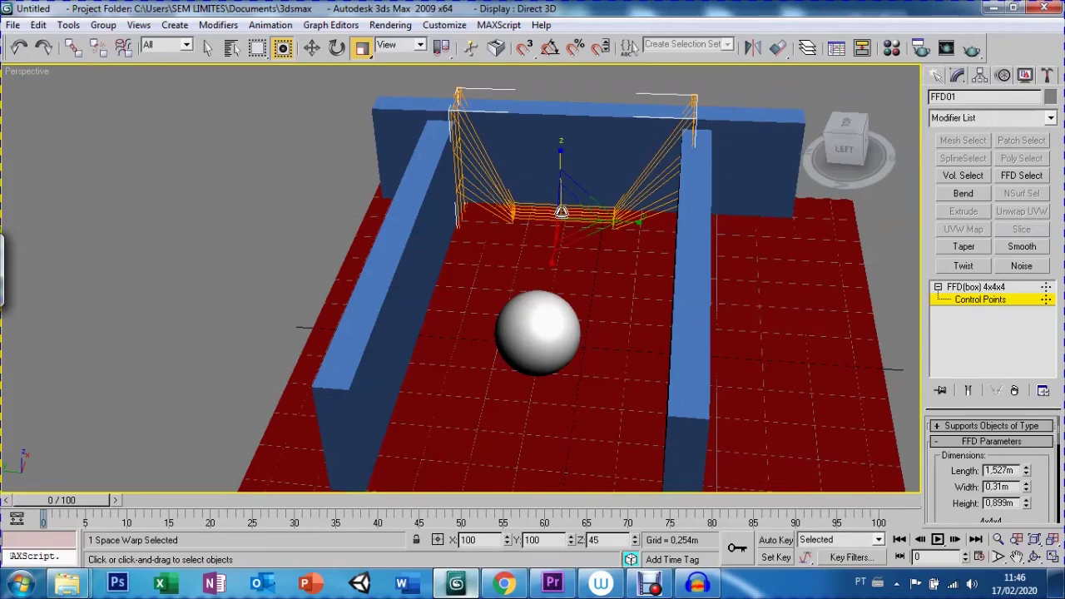
{"action": "key", "text": "w"}
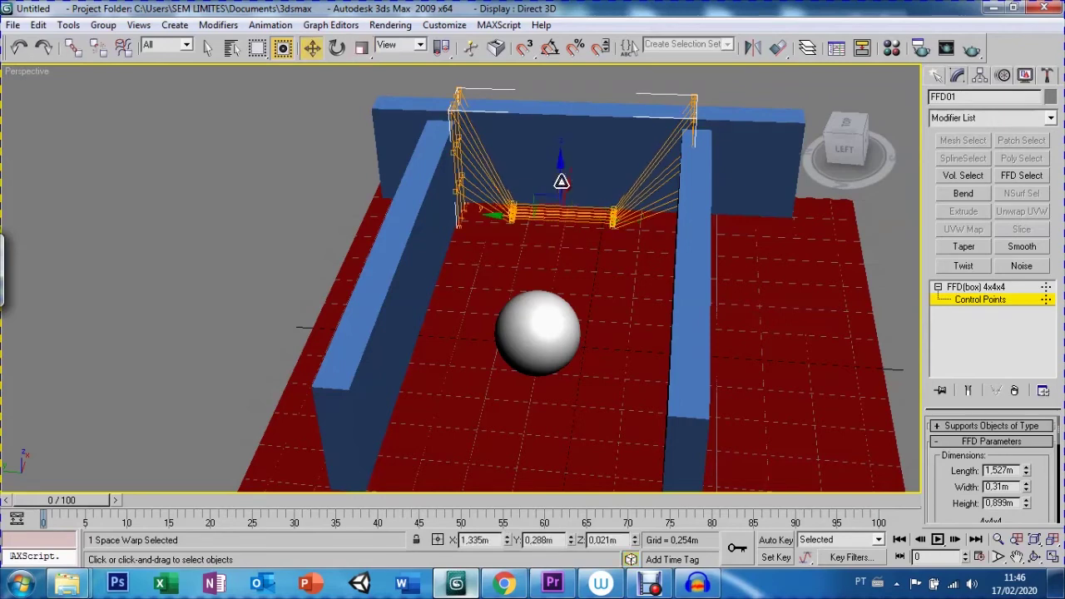
{"action": "left_click_drag", "start_coordinate": [558, 162], "coordinate": [558, 163]}
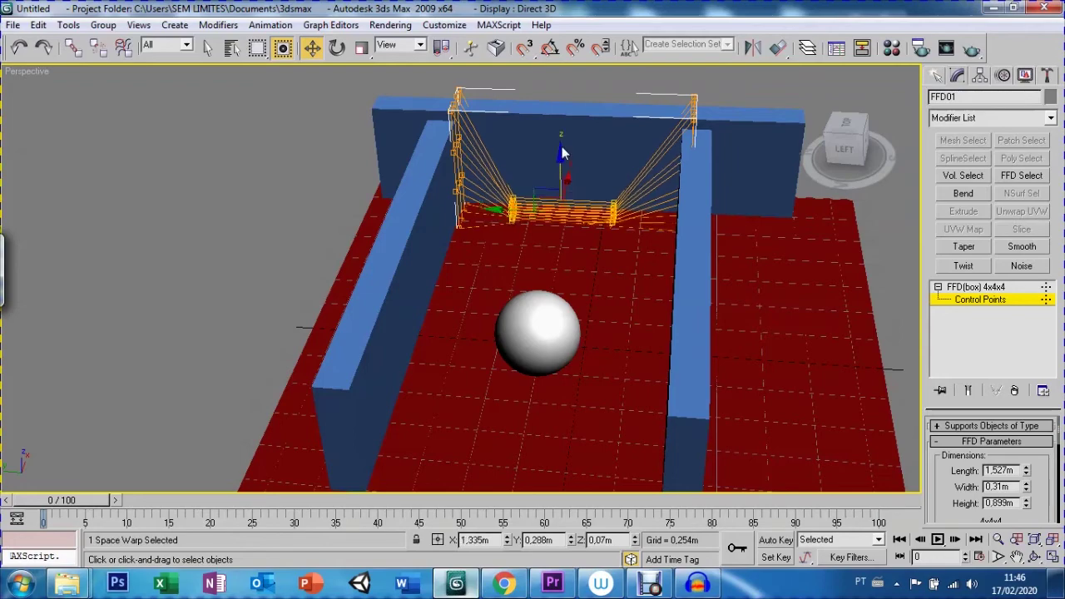
- Orbit to a lower angle and pan to review the squashed lattice between the walls
{"action": "key", "text": "ctrl+r"}
{"action": "mouse_move", "coordinate": [475, 374]}
{"action": "left_mouse_down"}
{"action": "mouse_move", "coordinate": [392, 367]}
{"action": "mouse_move", "coordinate": [541, 368]}
{"action": "mouse_move", "coordinate": [607, 352]}
{"action": "mouse_move", "coordinate": [489, 358]}
{"action": "mouse_move", "coordinate": [399, 375]}
{"action": "mouse_move", "coordinate": [380, 392]}
{"action": "mouse_move", "coordinate": [637, 374]}
{"action": "left_mouse_up"}
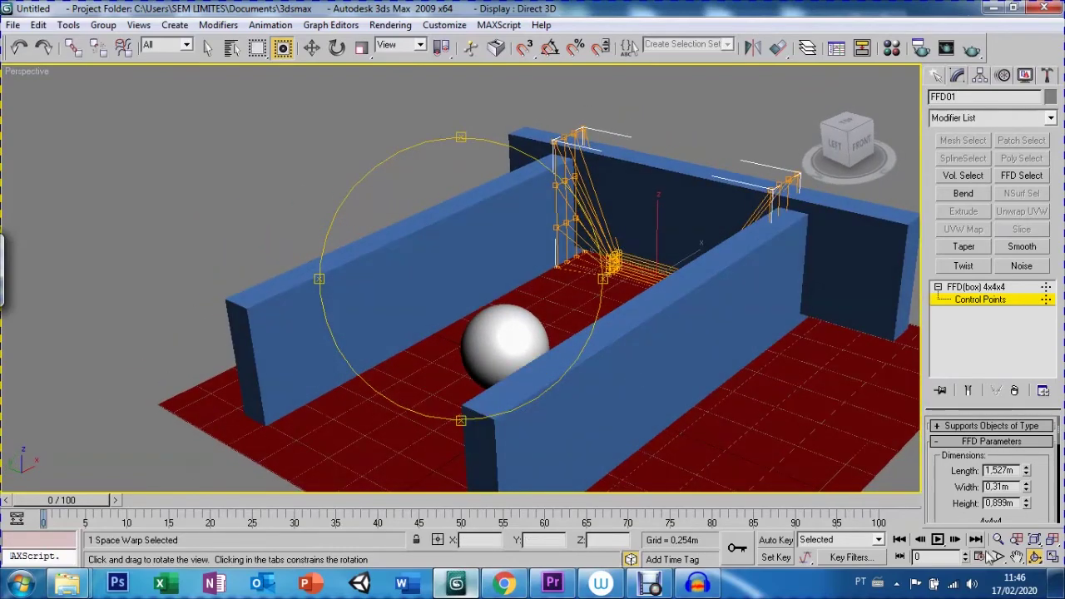
{"action": "left_click", "coordinate": [1016, 558]}
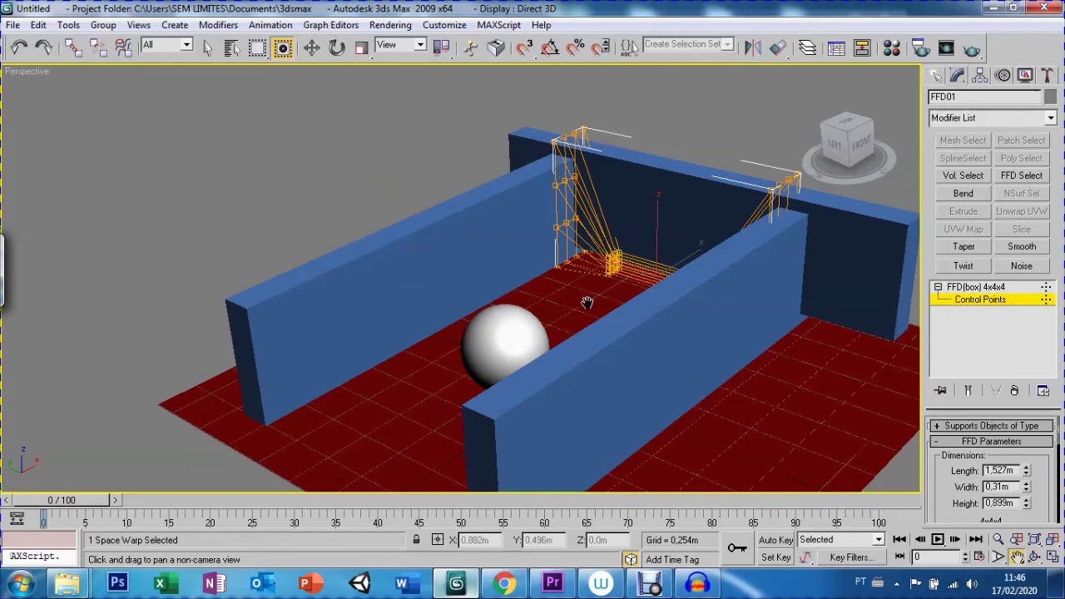
{"action": "left_click_drag", "start_coordinate": [586, 302], "coordinate": [697, 323]}
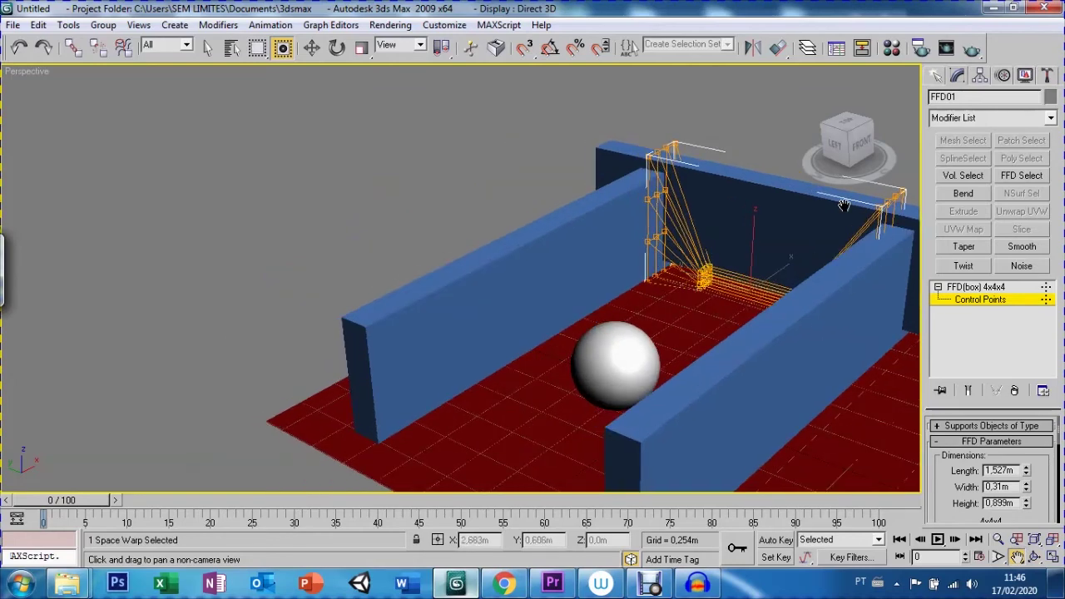
- Select the white sphere and move it toward the FFD lattice
{"action": "left_click", "coordinate": [936, 76]}
{"action": "key", "text": "w"}
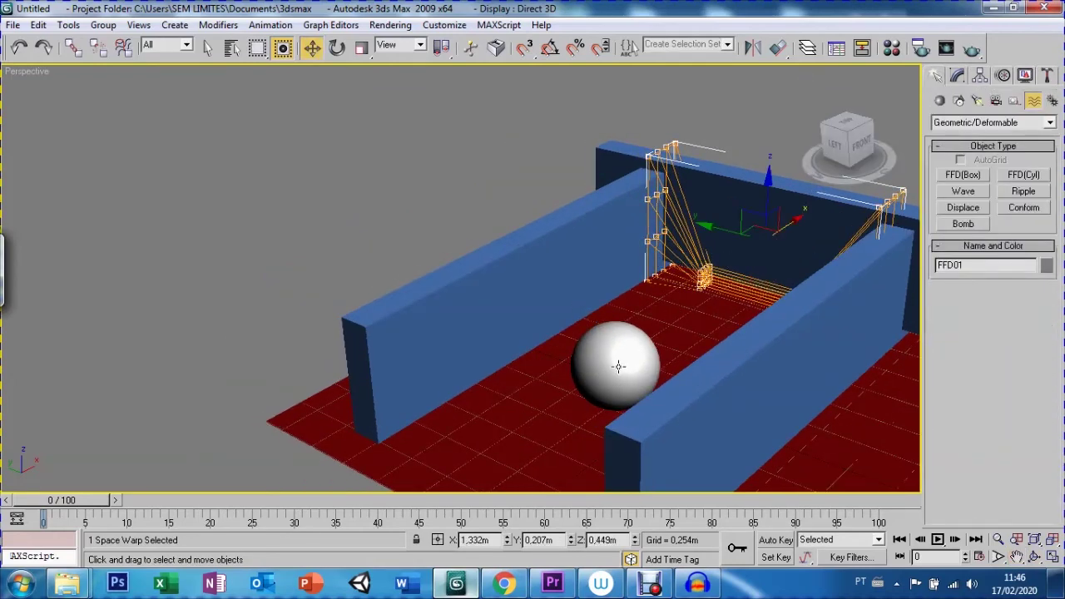
{"action": "left_click", "coordinate": [619, 365]}
{"action": "mouse_move", "coordinate": [552, 348]}
{"action": "left_mouse_down"}
{"action": "mouse_move", "coordinate": [605, 323]}
{"action": "mouse_move", "coordinate": [644, 283]}
{"action": "mouse_move", "coordinate": [645, 266]}
{"action": "left_mouse_up"}
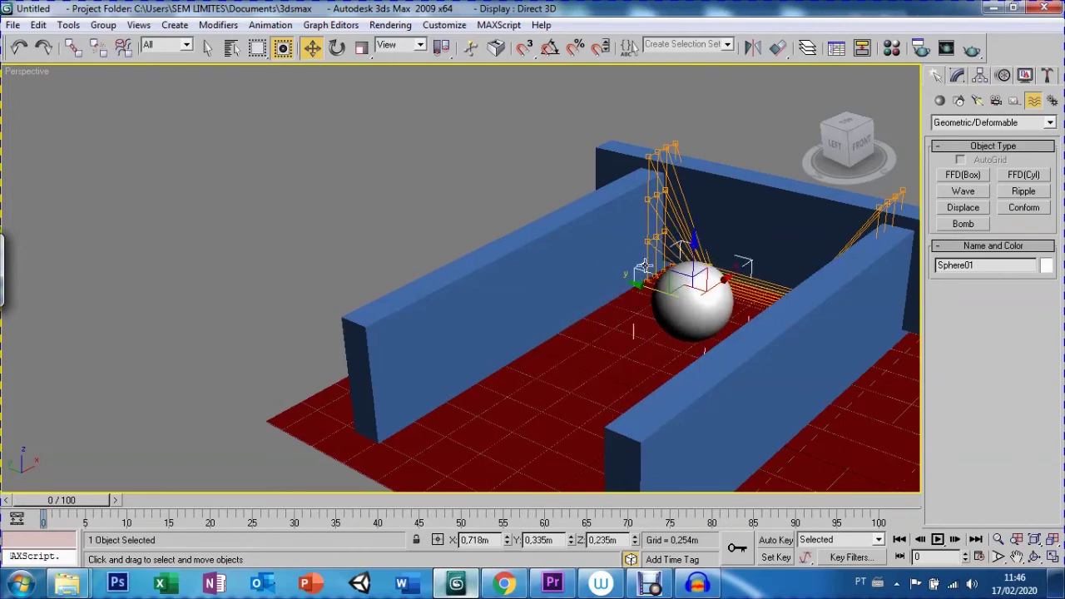
- Fine-tune the sphere to X 0,718 m, Y 0,253 m, Z 0,241 m beside the lattice
{"action": "key", "text": "ctrl+r"}
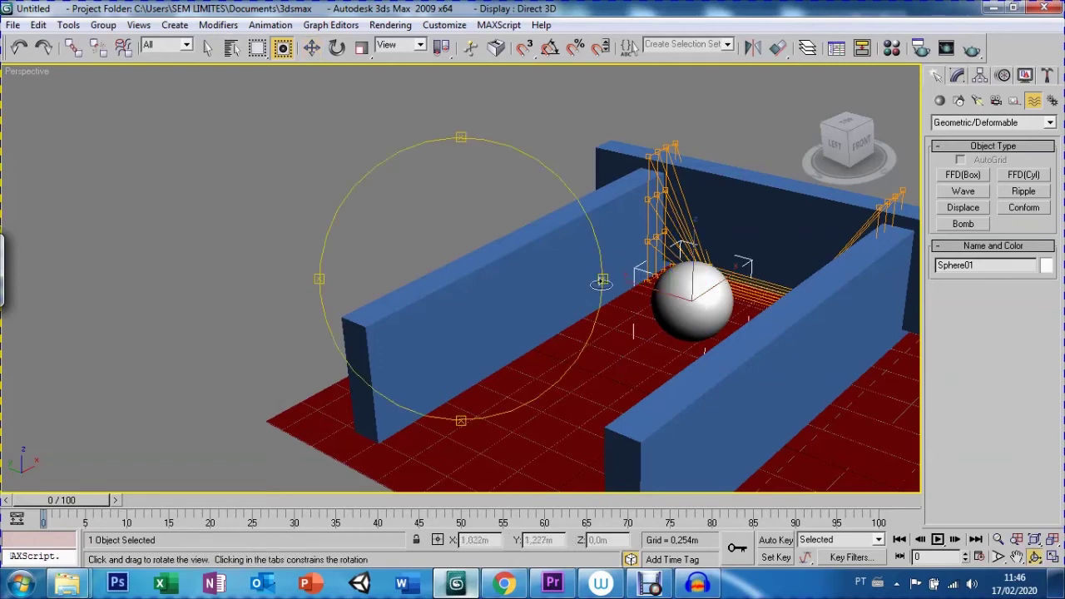
{"action": "left_click_drag", "start_coordinate": [620, 279], "coordinate": [549, 266]}
{"action": "right_click", "coordinate": [581, 170]}
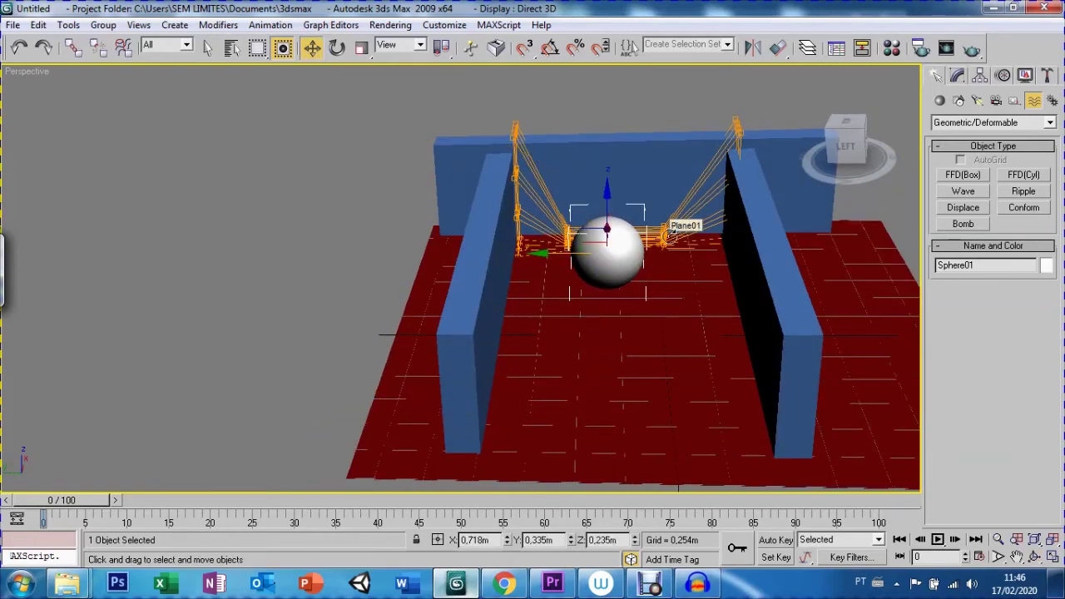
{"action": "left_click_drag", "start_coordinate": [603, 194], "coordinate": [602, 194]}
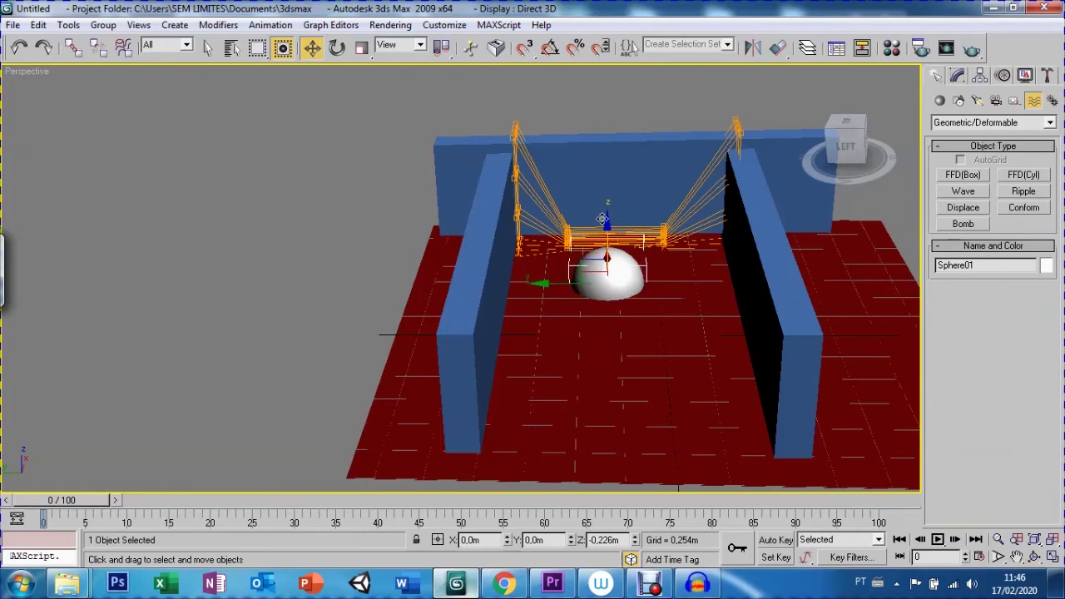
{"action": "mouse_move", "coordinate": [551, 249]}
{"action": "left_mouse_down"}
{"action": "mouse_move", "coordinate": [566, 250]}
{"action": "mouse_move", "coordinate": [555, 232]}
{"action": "left_mouse_up"}
{"action": "key", "text": "ctrl+r"}
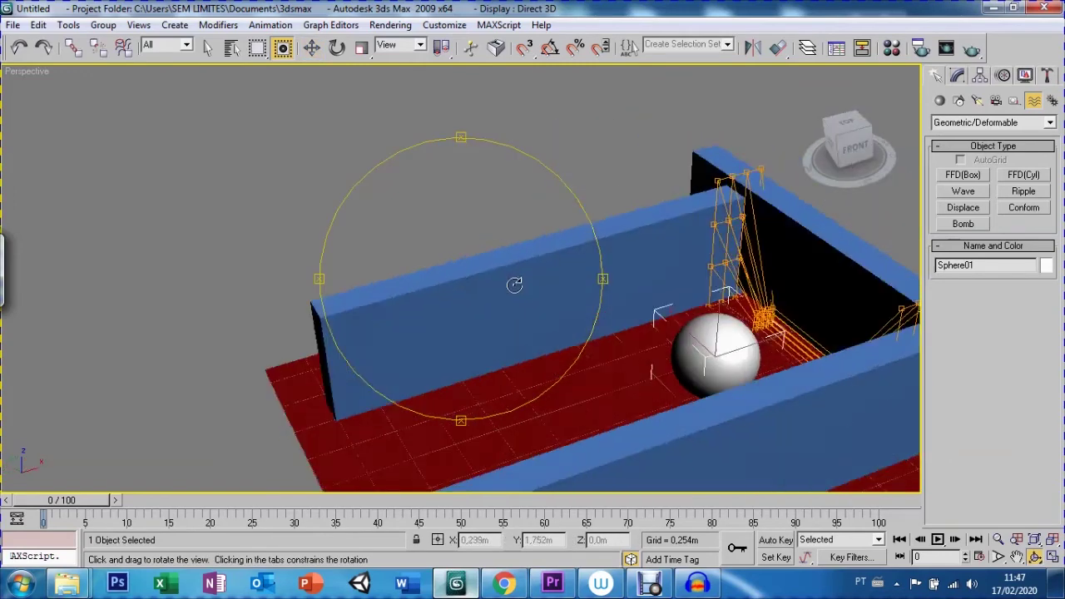
{"action": "right_click", "coordinate": [555, 231]}
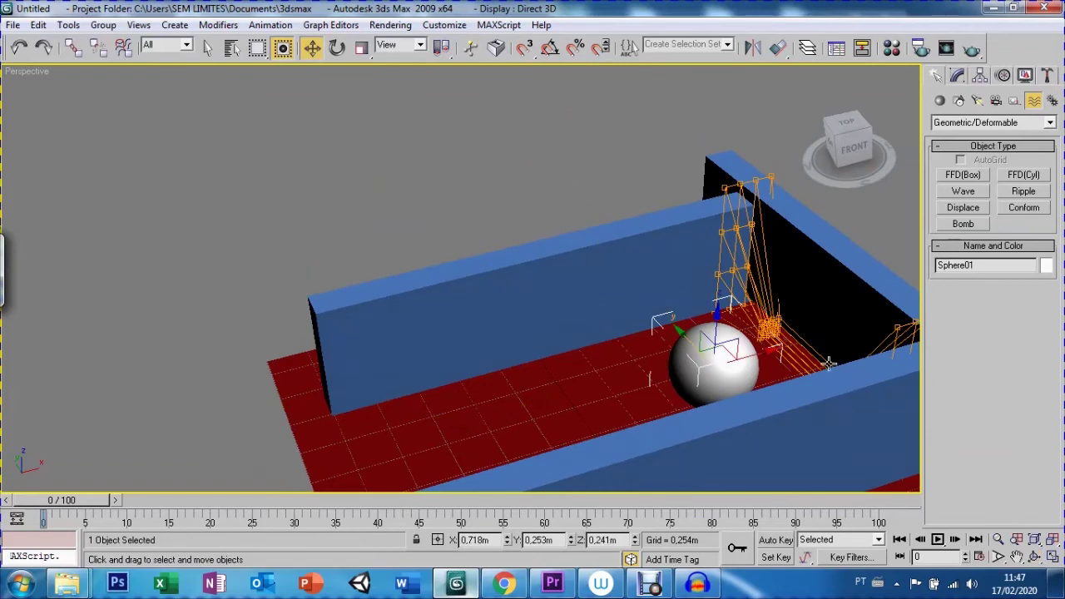
{"action": "left_click", "coordinate": [1016, 557]}
{"action": "key", "text": "Escape"}
- Bind Sphere01 to the FFD01 space warp
{"action": "left_click", "coordinate": [122, 48]}
{"action": "left_click_drag", "start_coordinate": [616, 232], "coordinate": [701, 102]}
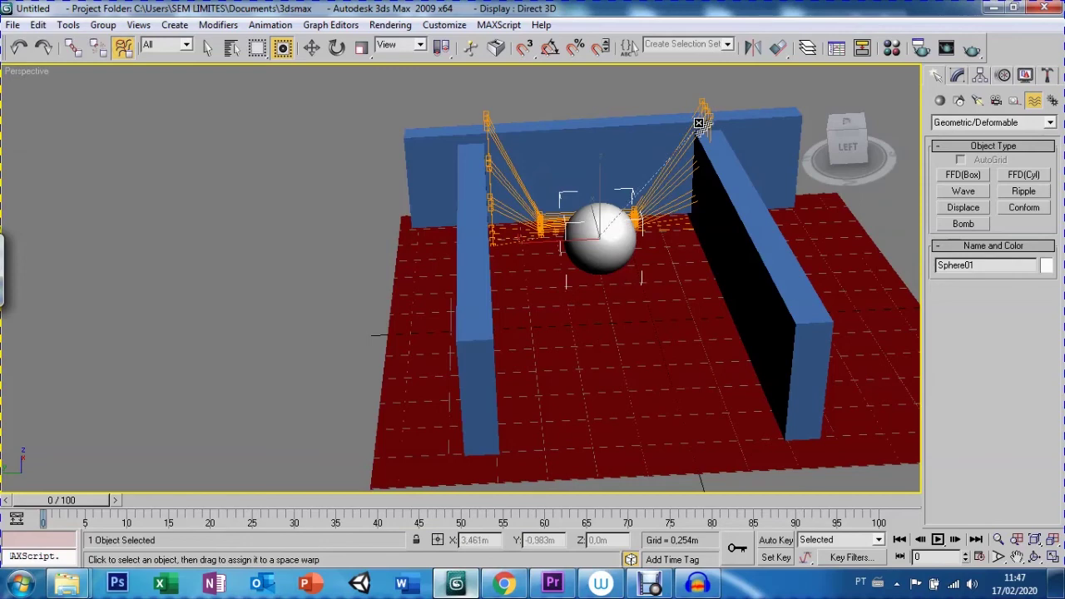
{"action": "mouse_move", "coordinate": [702, 102]}
{"action": "left_mouse_down"}
{"action": "mouse_move", "coordinate": [794, 144]}
{"action": "mouse_move", "coordinate": [703, 104]}
{"action": "left_mouse_up"}
- Orbit and pan the view to bring the bound sphere into frame
{"action": "key", "text": "ctrl+r"}
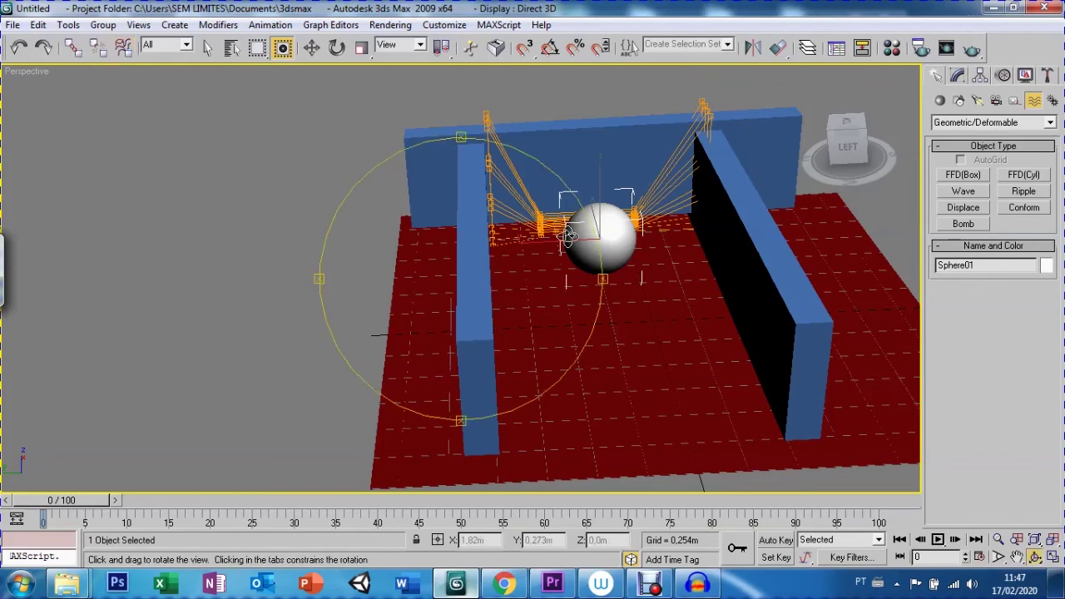
{"action": "left_click_drag", "start_coordinate": [572, 279], "coordinate": [495, 278]}
{"action": "key", "text": "ctrl+p"}
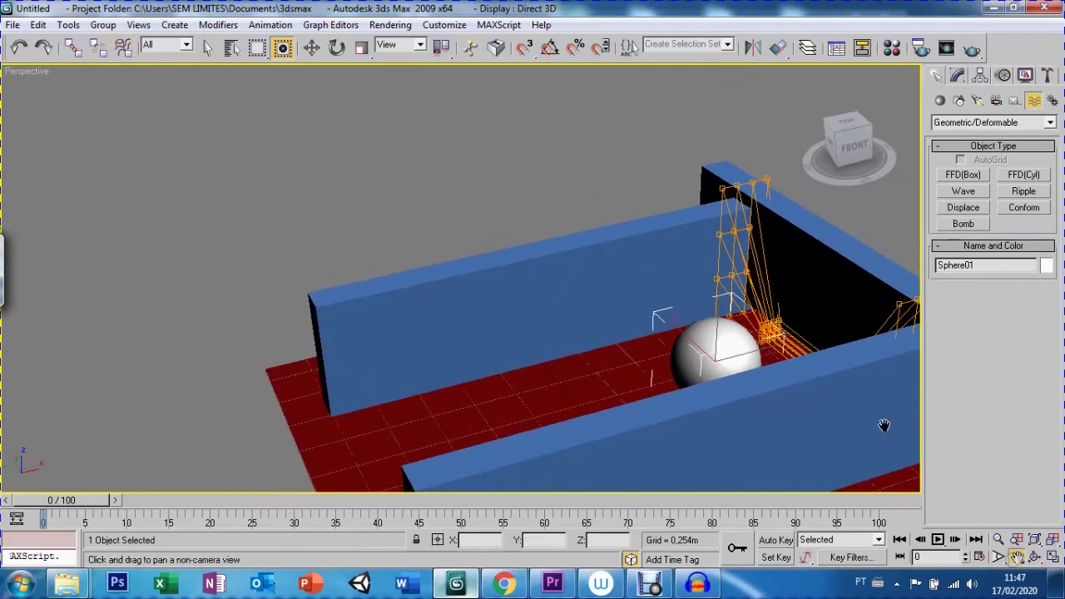
{"action": "left_click_drag", "start_coordinate": [679, 333], "coordinate": [573, 306]}
{"action": "key", "text": "w"}
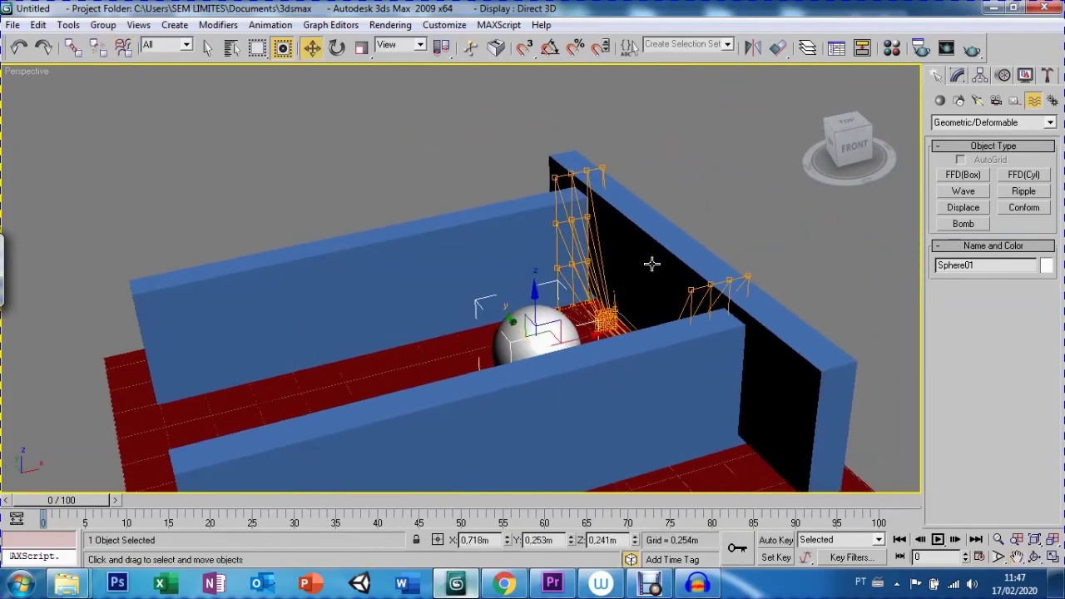
- Drag the bound sphere along X into the FFD lattice to X 1,61 m, undoing one attempt
{"action": "key", "text": "ctrl+r"}
{"action": "mouse_move", "coordinate": [499, 337]}
{"action": "left_mouse_down"}
{"action": "mouse_move", "coordinate": [466, 364]}
{"action": "mouse_move", "coordinate": [487, 350]}
{"action": "left_mouse_up"}
{"action": "right_click", "coordinate": [487, 351]}
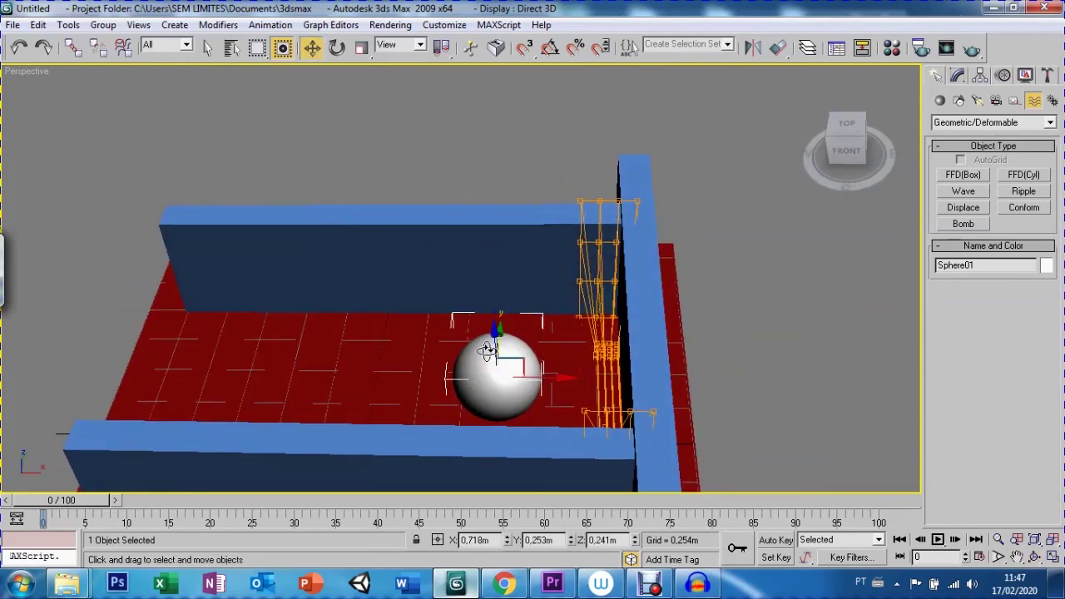
{"action": "mouse_move", "coordinate": [556, 377]}
{"action": "left_mouse_down"}
{"action": "mouse_move", "coordinate": [682, 394]}
{"action": "mouse_move", "coordinate": [714, 367]}
{"action": "left_mouse_up"}
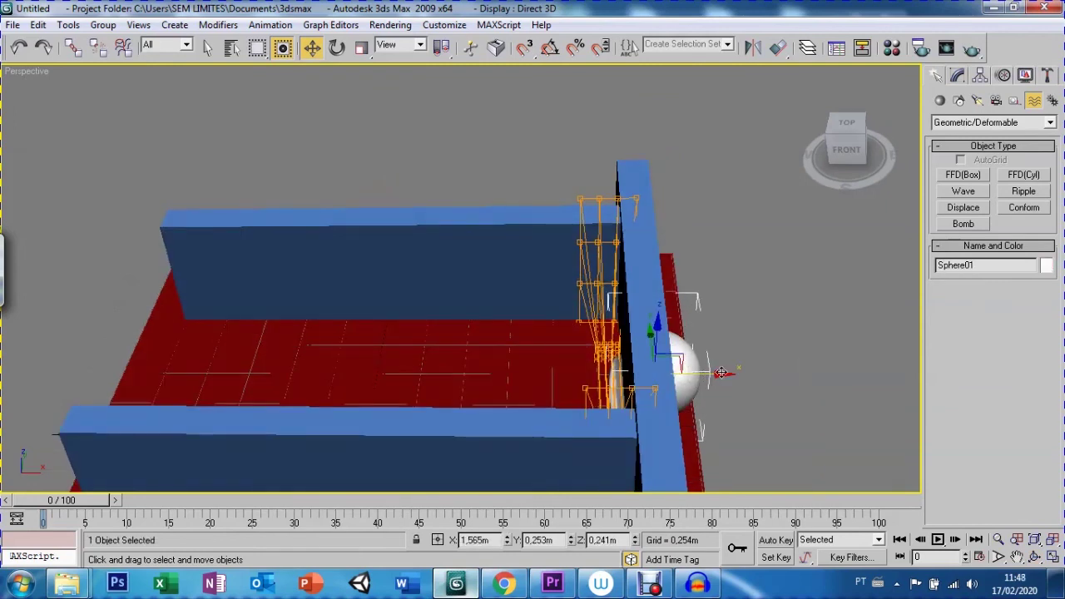
{"action": "key", "text": "ctrl+z"}
{"action": "key", "text": "ctrl+z"}
{"action": "mouse_move", "coordinate": [598, 390]}
{"action": "left_mouse_down"}
{"action": "mouse_move", "coordinate": [726, 406]}
{"action": "mouse_move", "coordinate": [634, 423]}
{"action": "mouse_move", "coordinate": [745, 382]}
{"action": "left_mouse_up"}
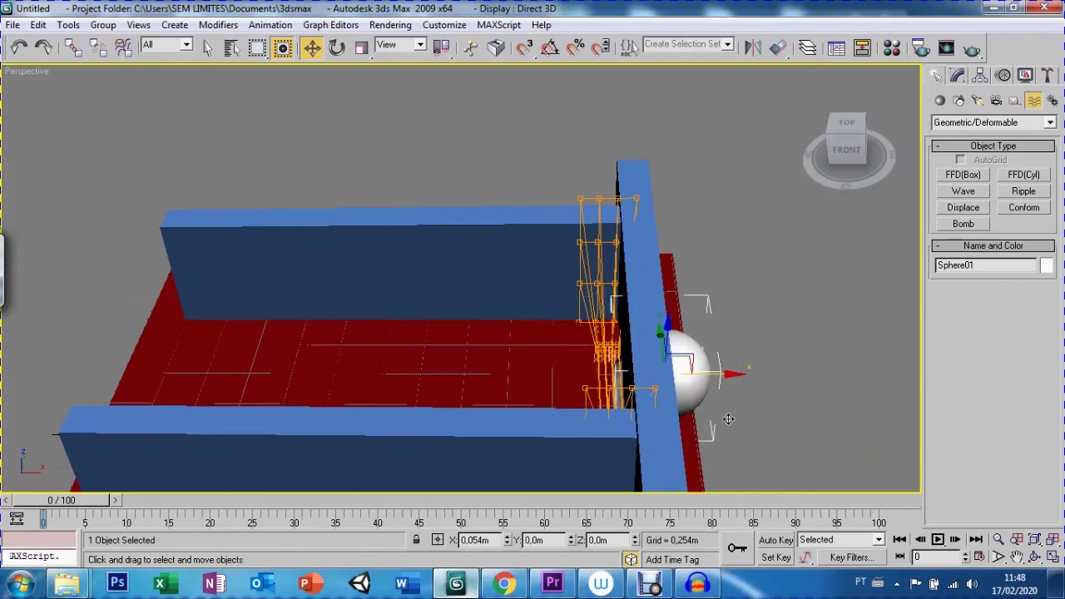
- Orbit and zoom in to inspect the sphere's squashed, flattened deformation
{"action": "key", "text": "ctrl+r"}
{"action": "left_click_drag", "start_coordinate": [474, 388], "coordinate": [598, 305]}
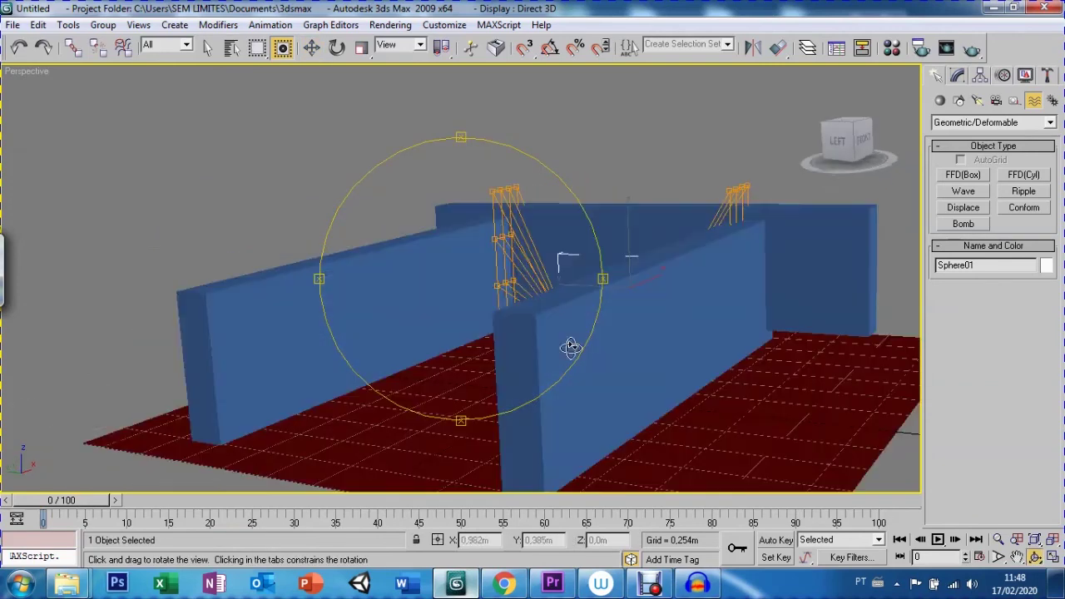
{"action": "scroll", "coordinate": [598, 305], "scroll_direction": "up", "scroll_amount": 3}
{"action": "key", "text": "w"}
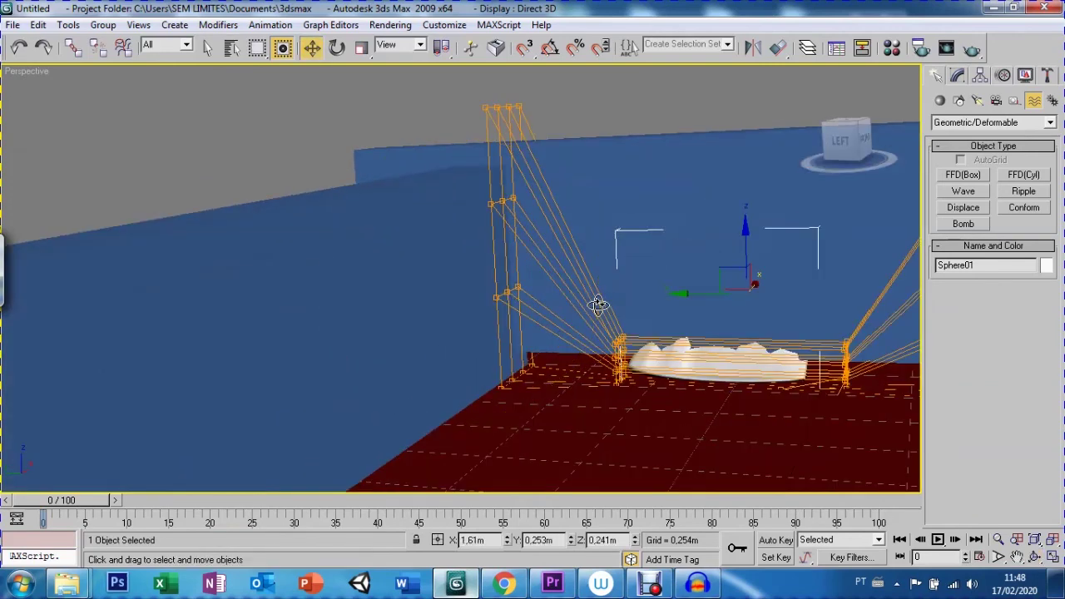